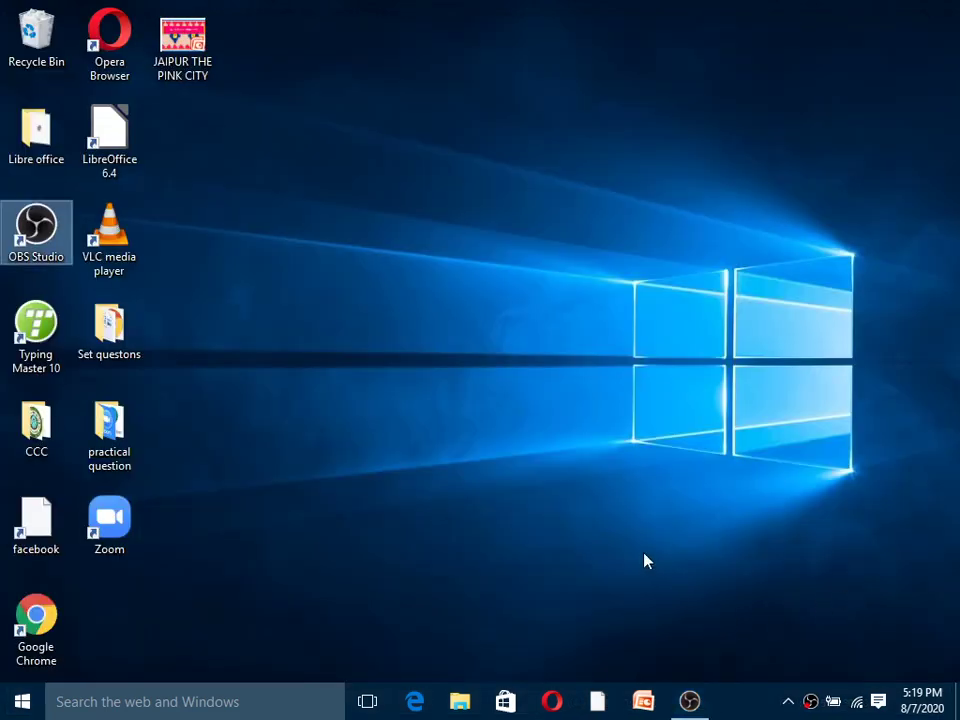
- Refresh the desktop and open the JAIPUR THE PINK CITY presentation in PowerPoint
{"action": "left_click", "coordinate": [556, 437]}
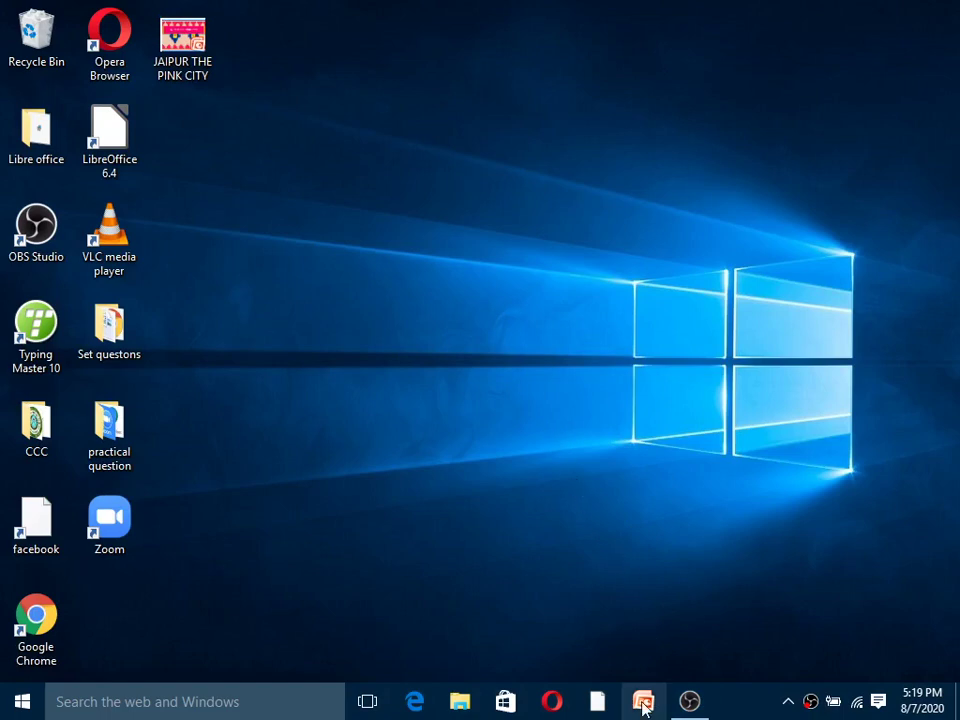
{"action": "right_click", "coordinate": [444, 289]}
{"action": "left_click", "coordinate": [483, 342]}
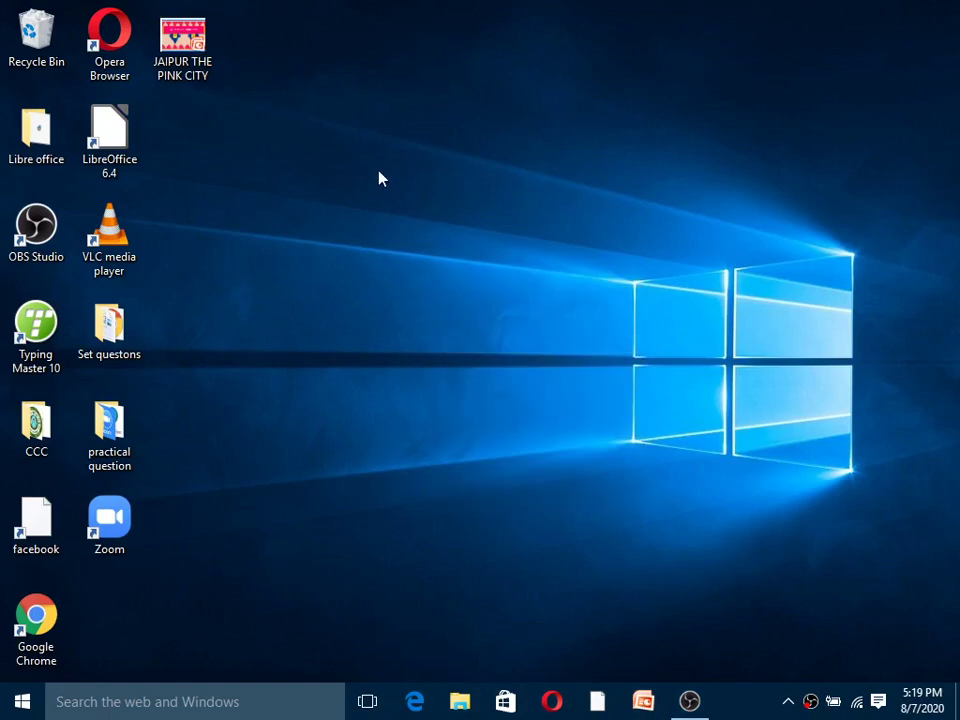
{"action": "double_click", "coordinate": [200, 64]}
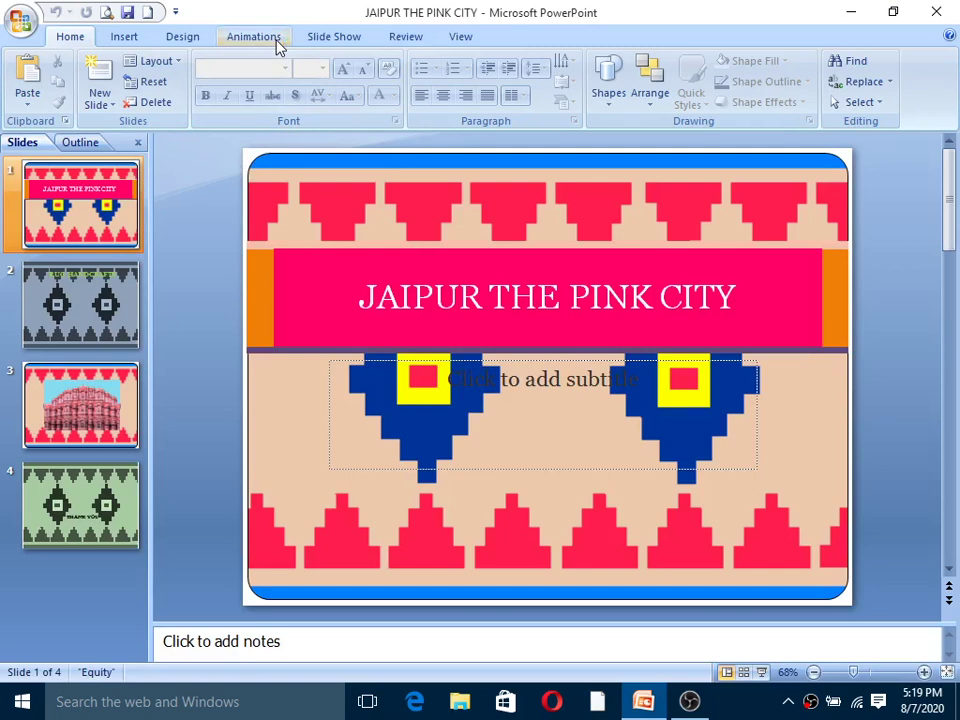
- Select the slide 1 title and bring up the Custom Animation pane from the Animations ribbon
{"action": "left_click", "coordinate": [278, 44]}
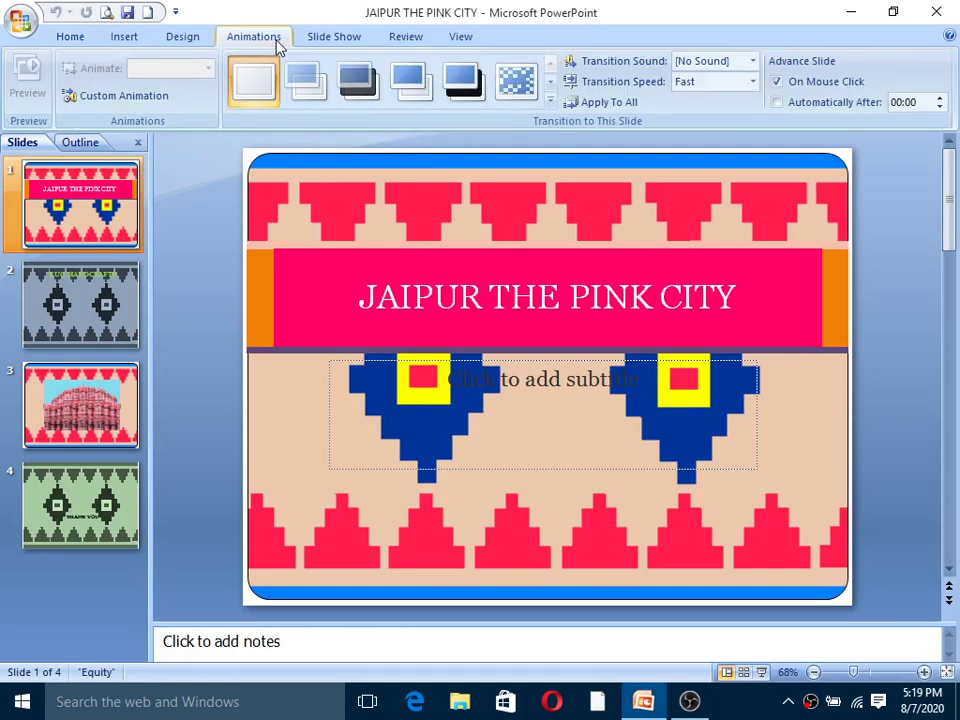
{"action": "left_click", "coordinate": [357, 318]}
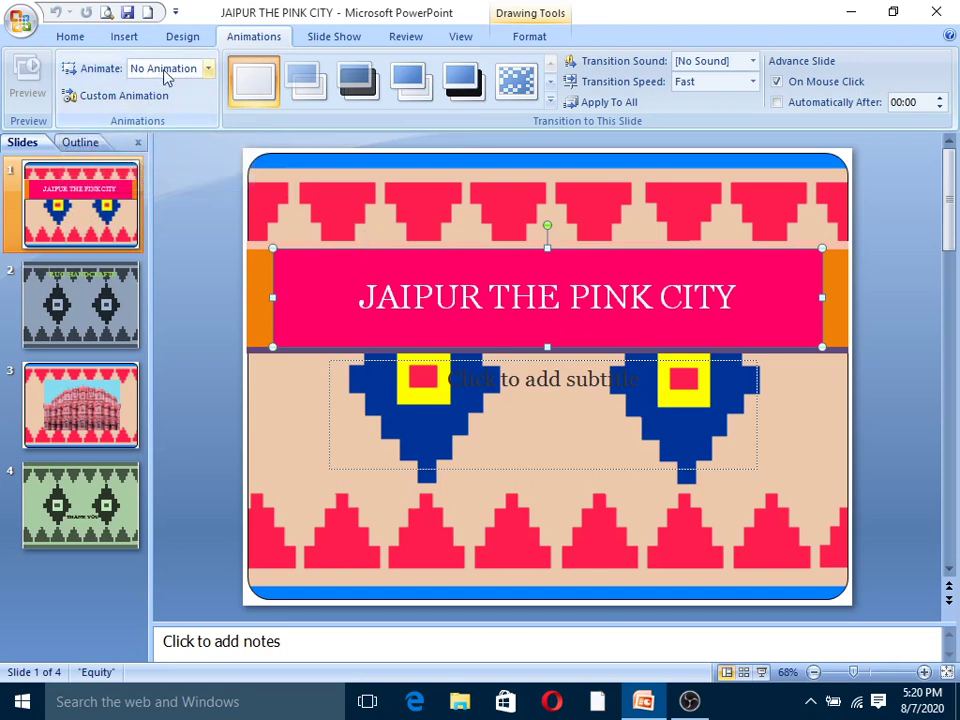
{"action": "left_click", "coordinate": [118, 100]}
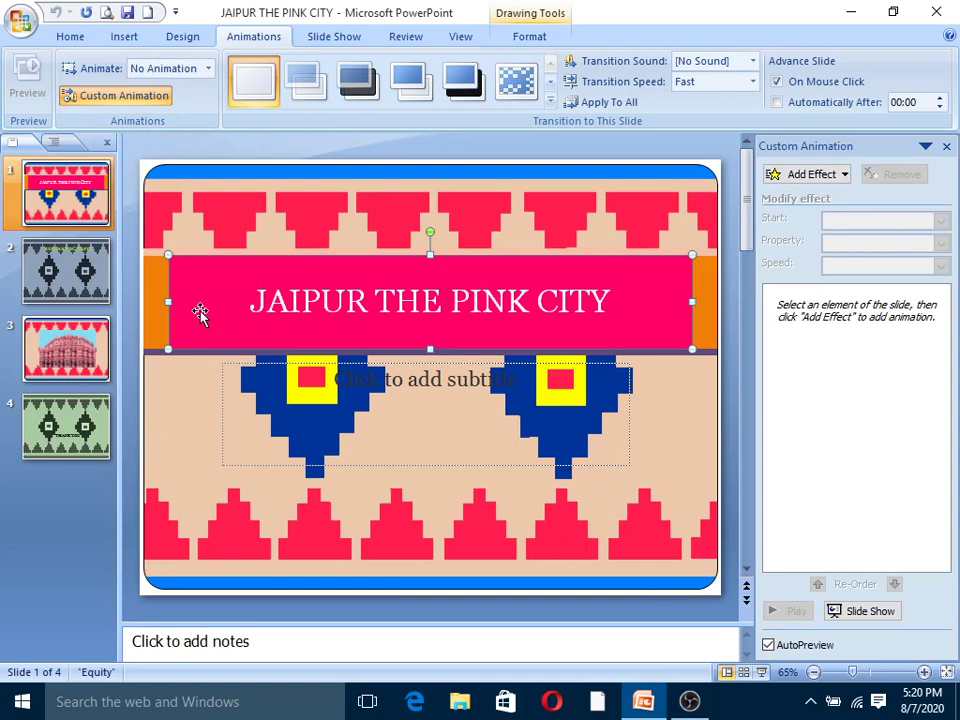
- Select the title text JAIPUR THE PINK CITY and add a Fly In entrance effect
{"action": "left_click", "coordinate": [252, 306]}
{"action": "left_click_drag", "start_coordinate": [252, 306], "coordinate": [612, 303]}
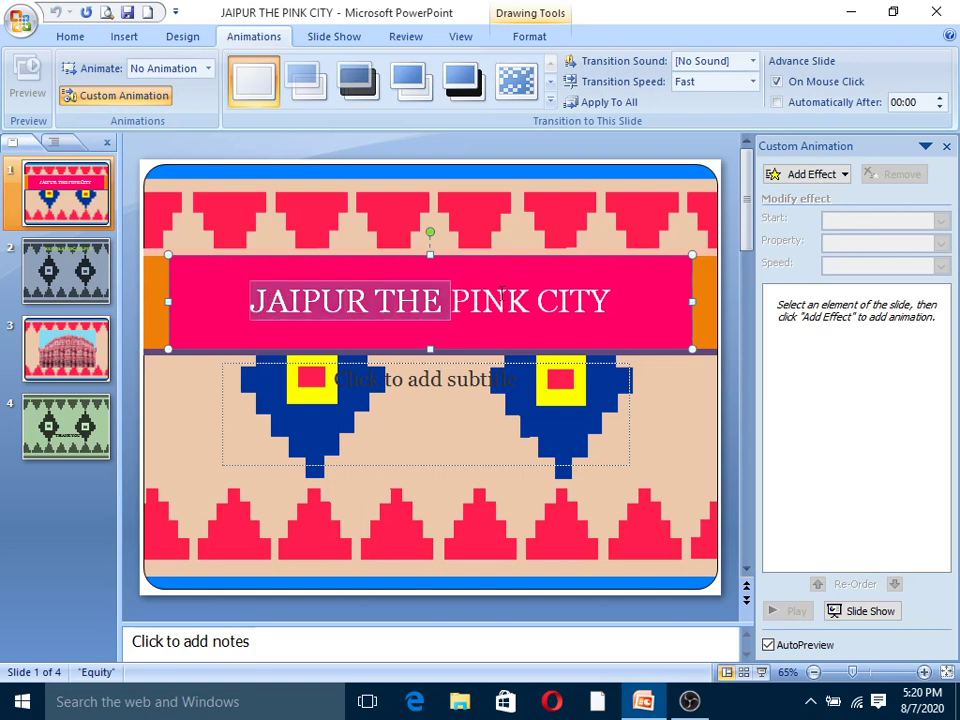
{"action": "left_click", "coordinate": [847, 178]}
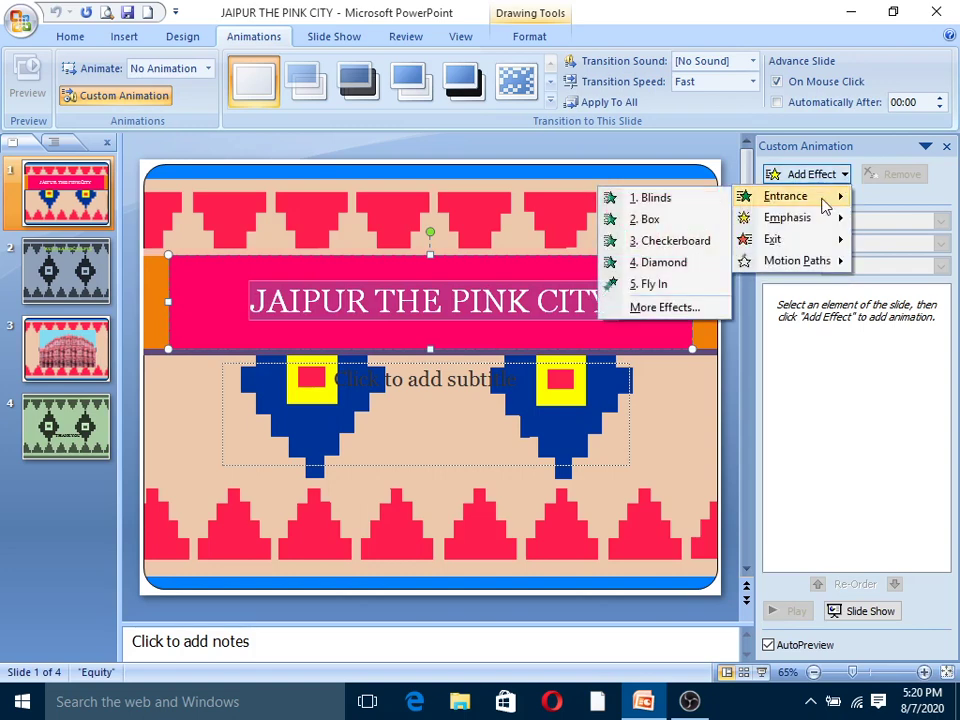
{"action": "mouse_move", "coordinate": [786, 196]}
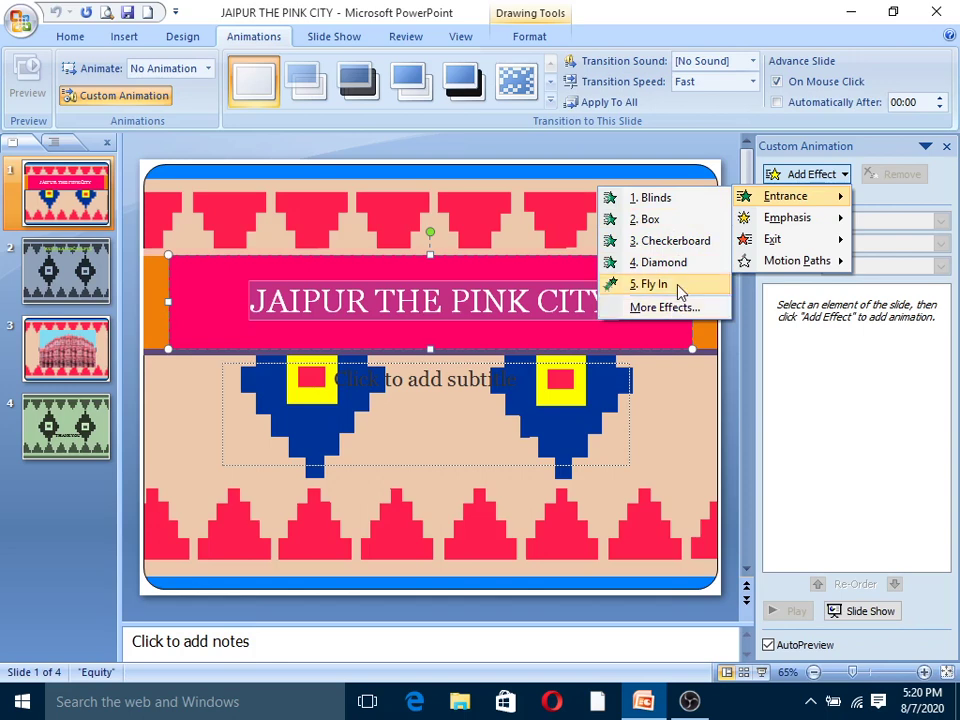
{"action": "left_click", "coordinate": [680, 288]}
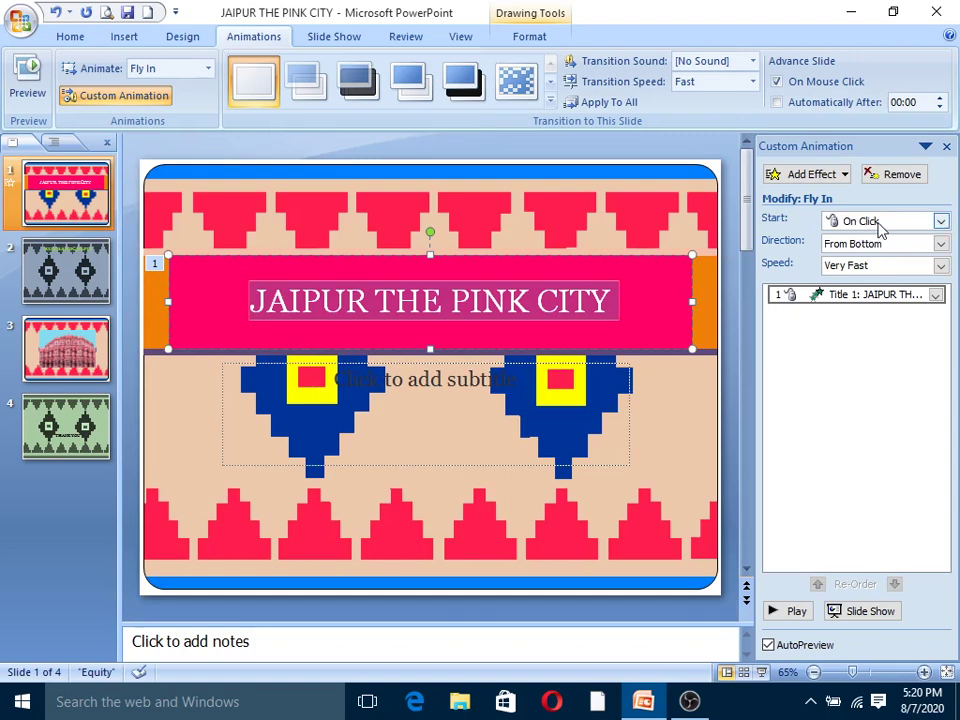
- Keep the title's Fly In starting On Click, with Direction From Top and Speed Medium
{"action": "left_click", "coordinate": [942, 222]}
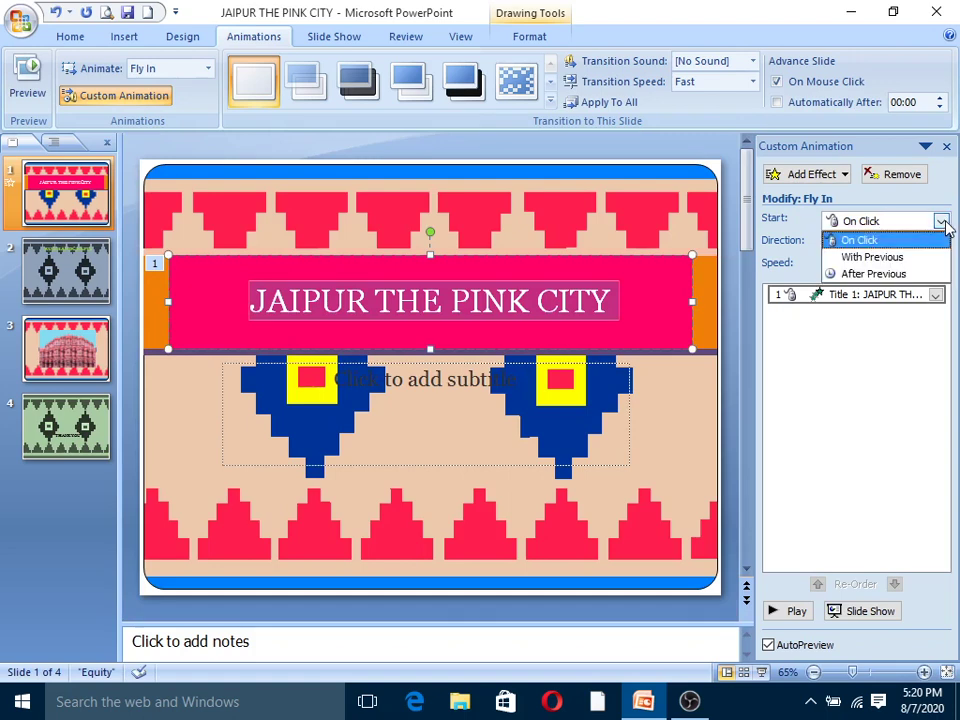
{"action": "left_click", "coordinate": [945, 227]}
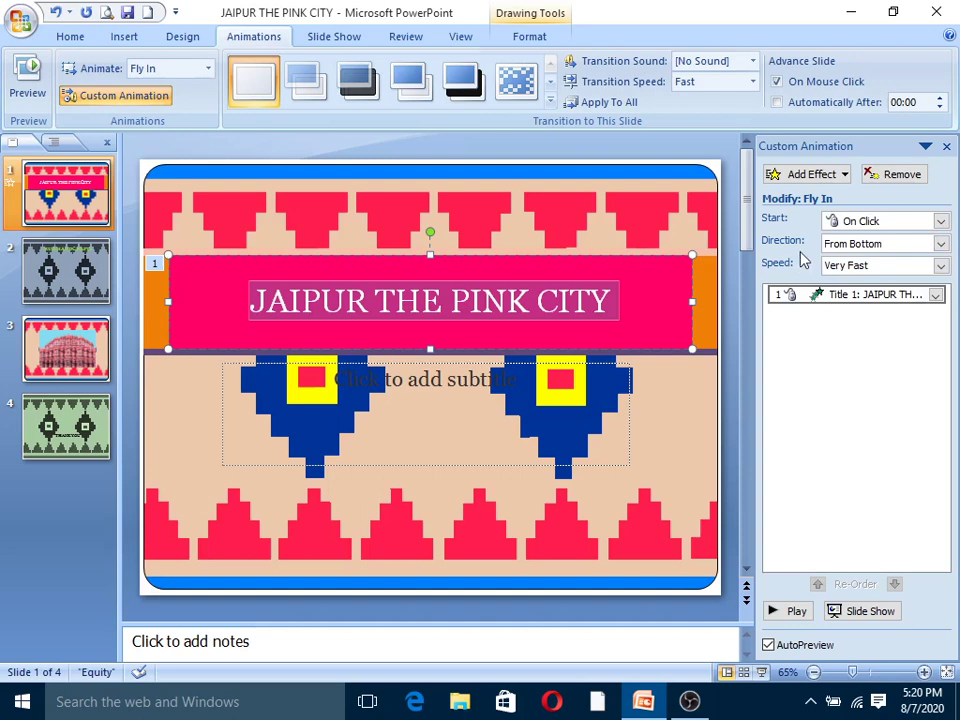
{"action": "left_click", "coordinate": [941, 244]}
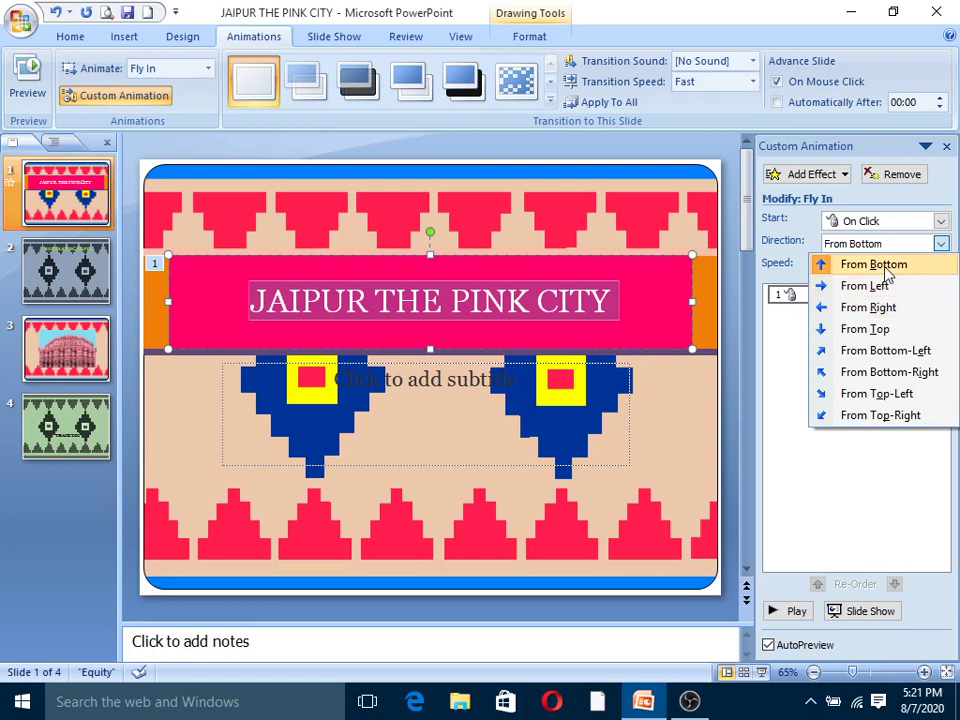
{"action": "left_click", "coordinate": [879, 329]}
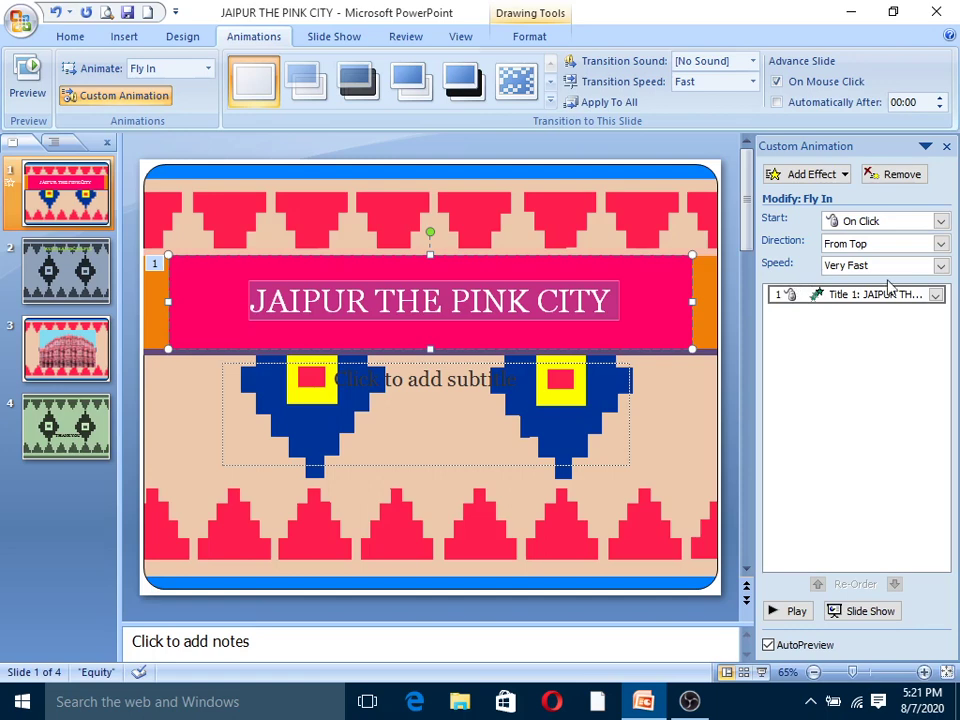
{"action": "left_click", "coordinate": [940, 265]}
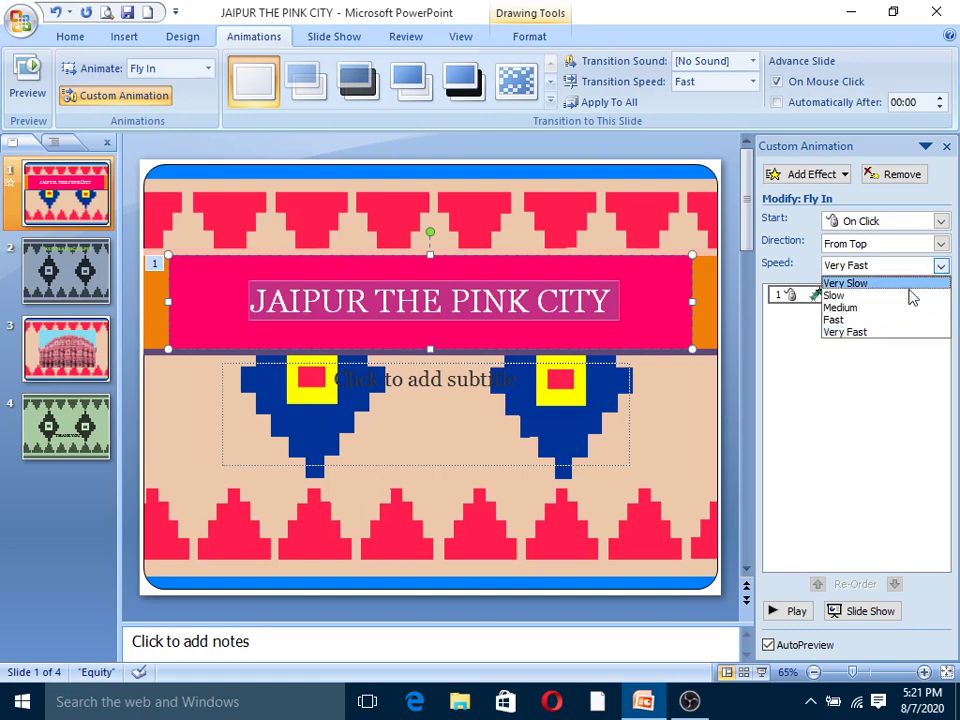
{"action": "key", "text": "Escape"}
{"action": "key", "text": "Up"}
{"action": "key", "text": "Up"}
{"action": "key", "text": "Up"}
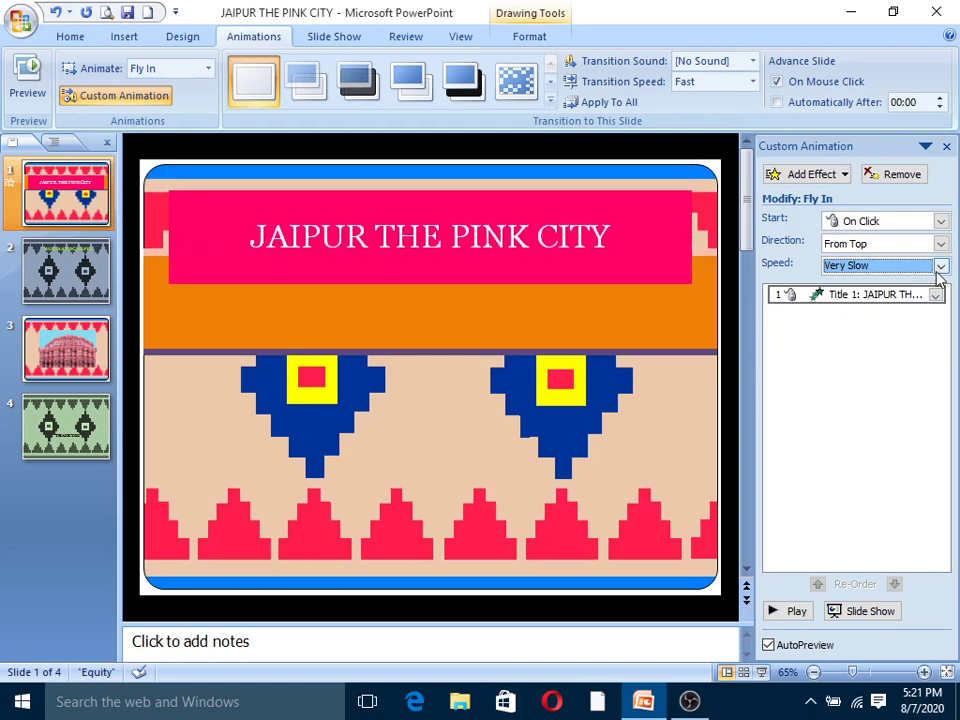
{"action": "left_click", "coordinate": [941, 267]}
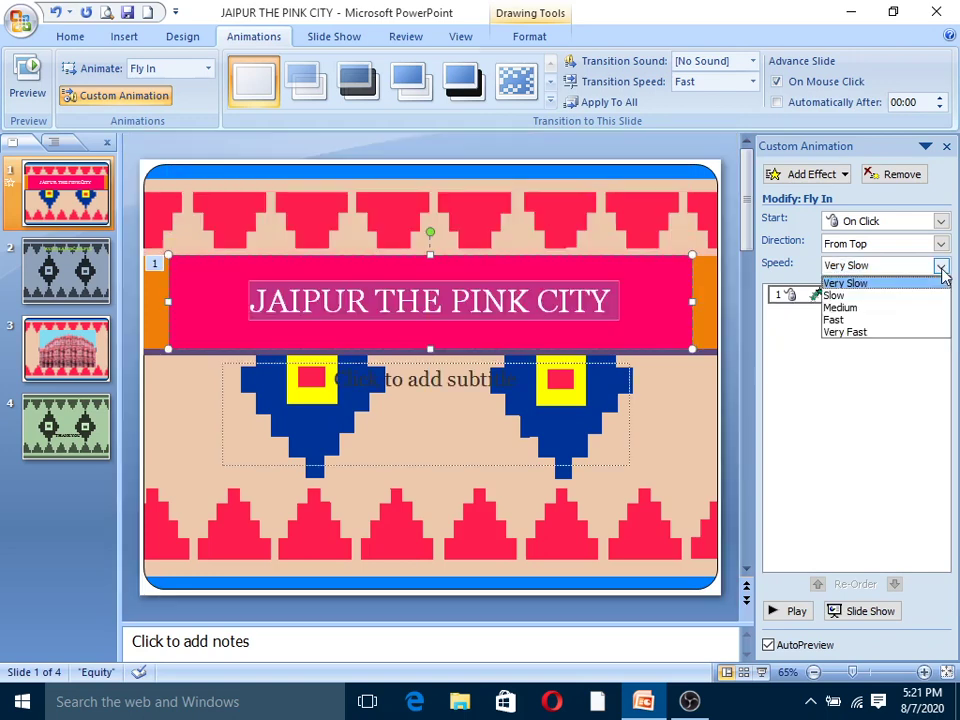
{"action": "left_click", "coordinate": [884, 308]}
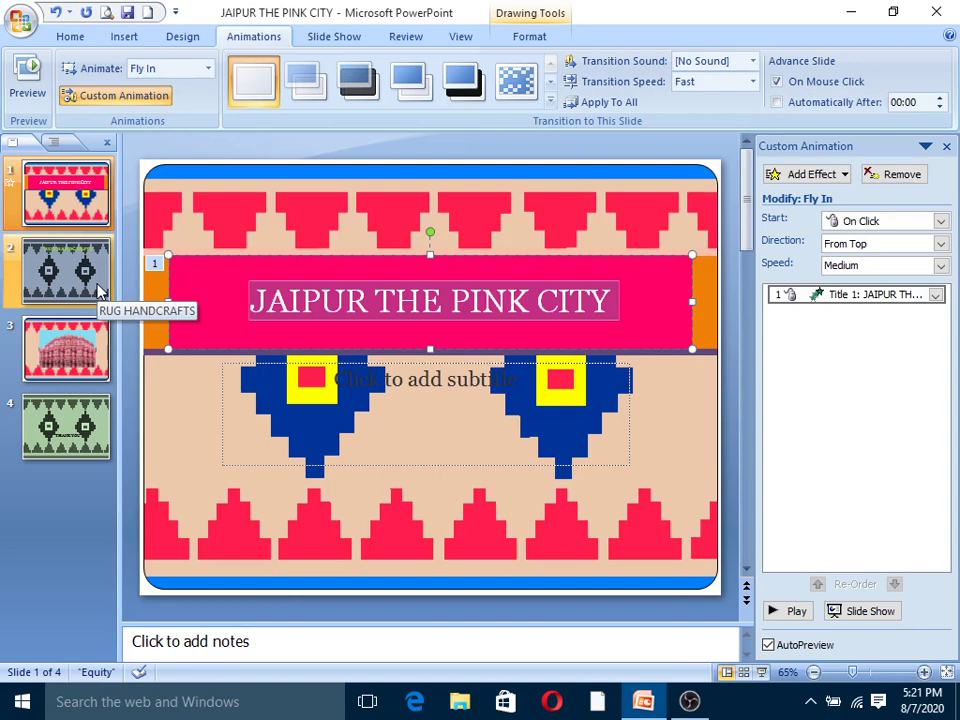
- Give the palace picture on slide 3 a Diamond entrance effect
{"action": "left_click", "coordinate": [85, 356]}
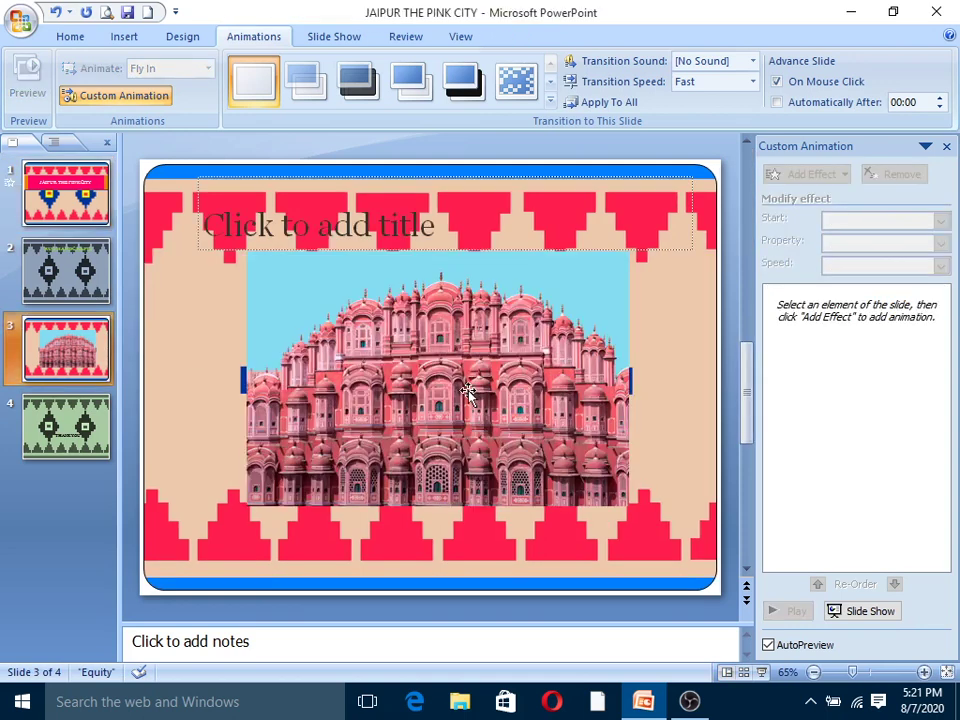
{"action": "left_click", "coordinate": [468, 392]}
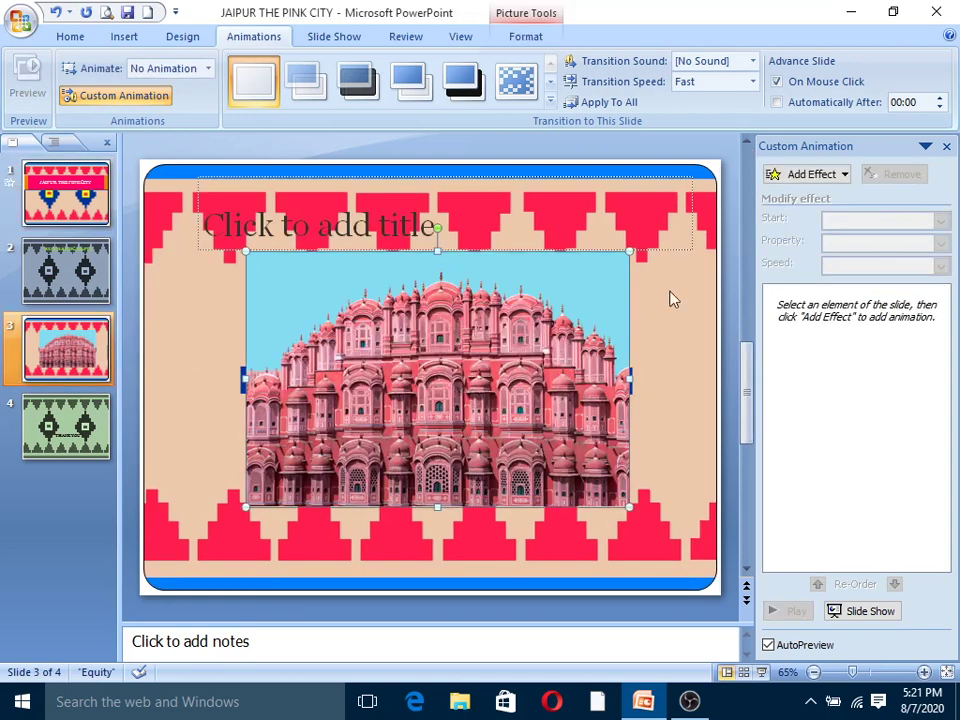
{"action": "left_click", "coordinate": [844, 175]}
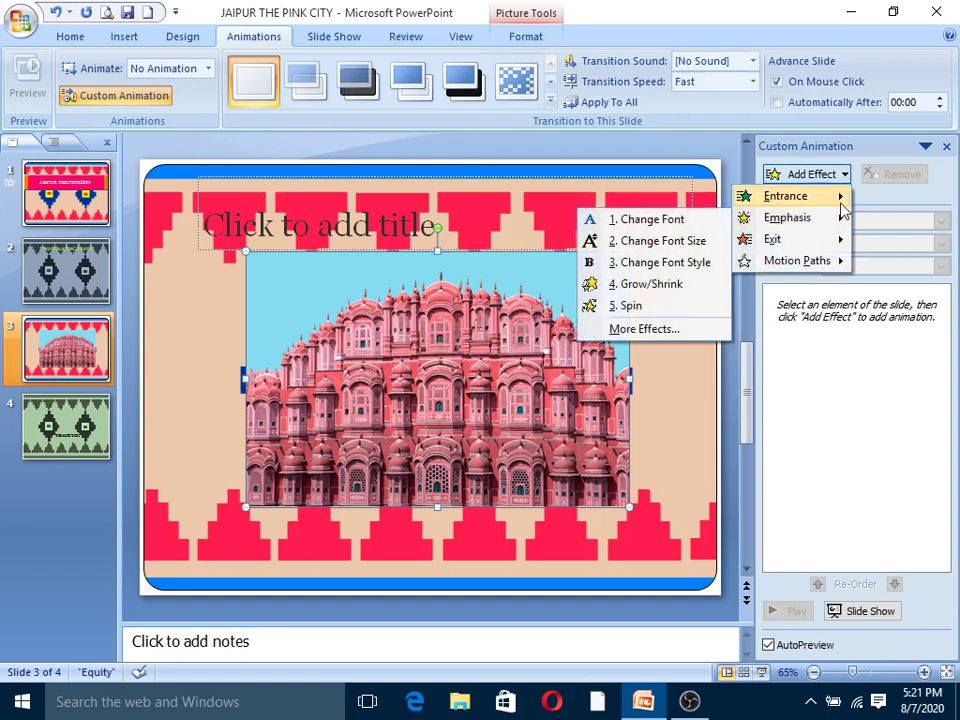
{"action": "mouse_move", "coordinate": [785, 196]}
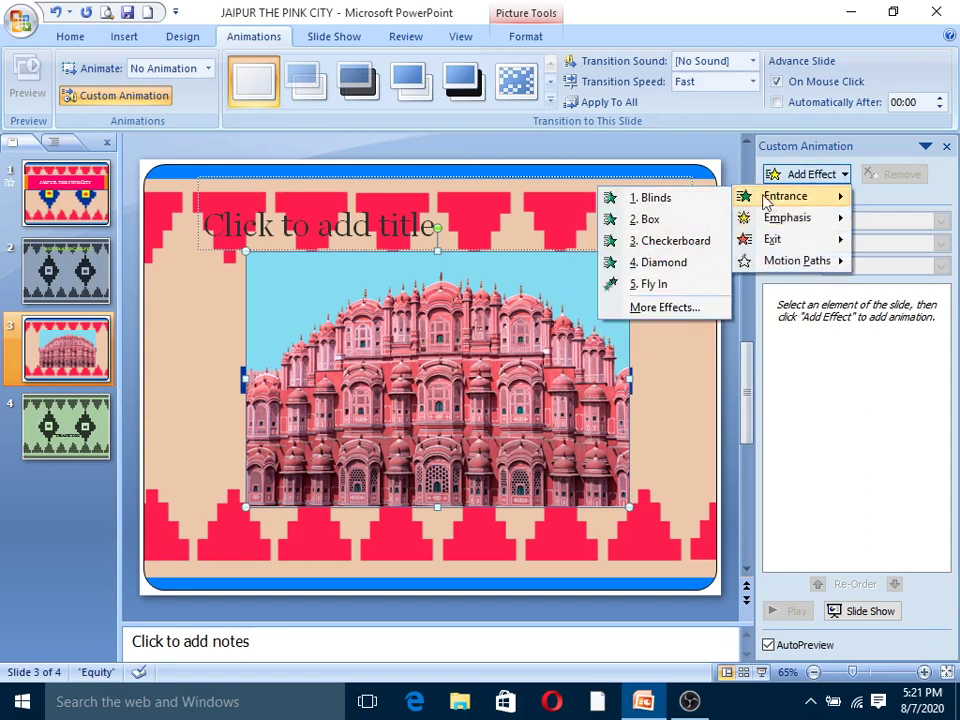
{"action": "left_click", "coordinate": [662, 262]}
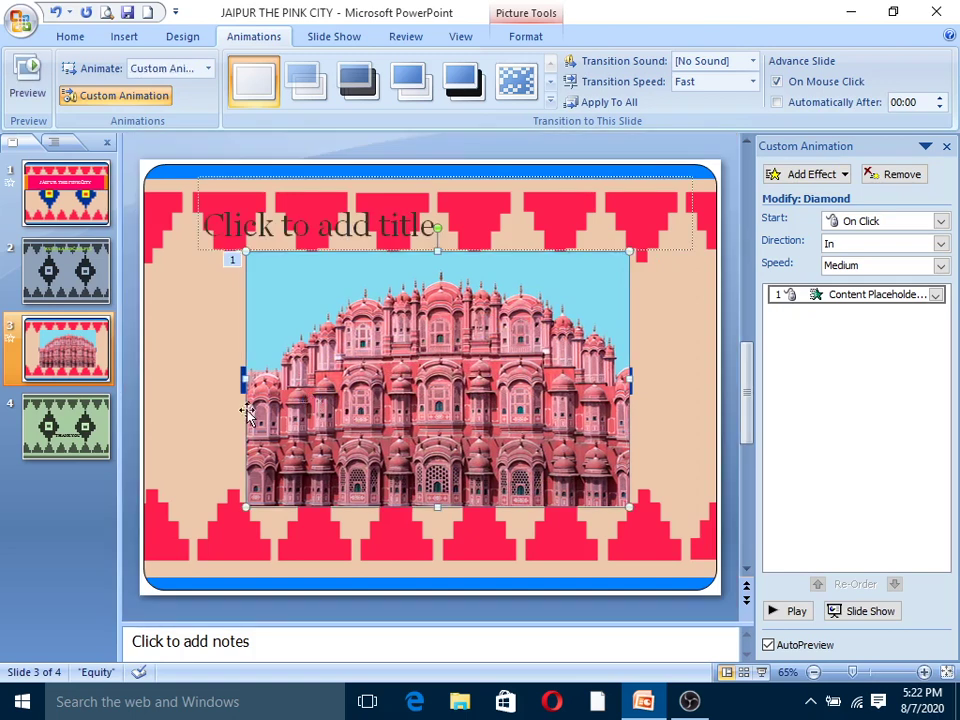
{"action": "left_click", "coordinate": [70, 447]}
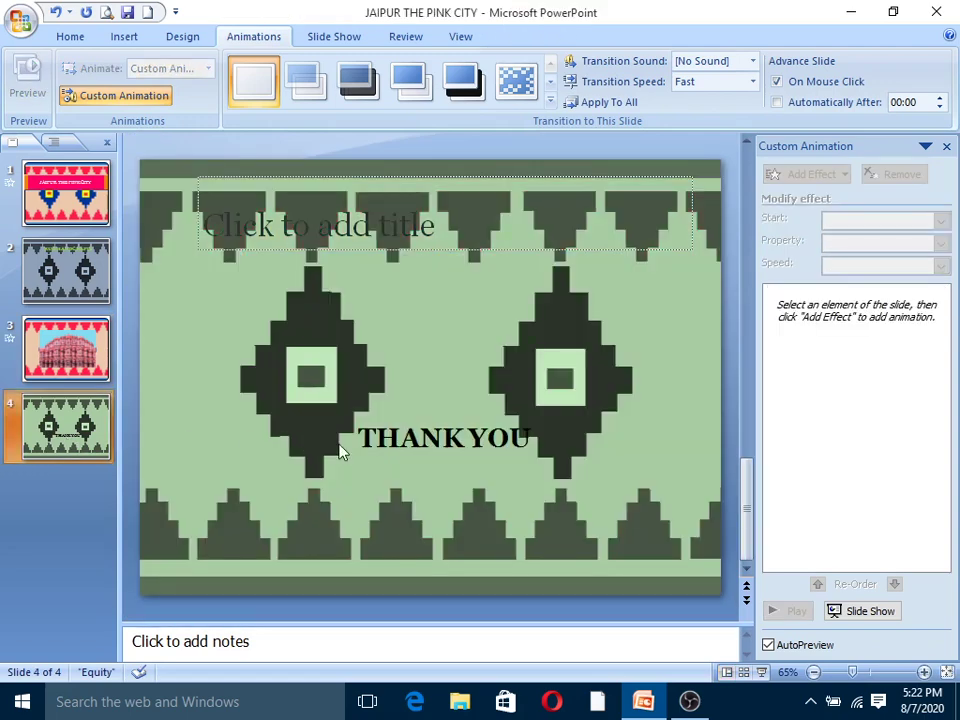
- Give the THANKYOU text on slide 4 a Fly Out exit, To Bottom at Medium speed
{"action": "double_click", "coordinate": [360, 438]}
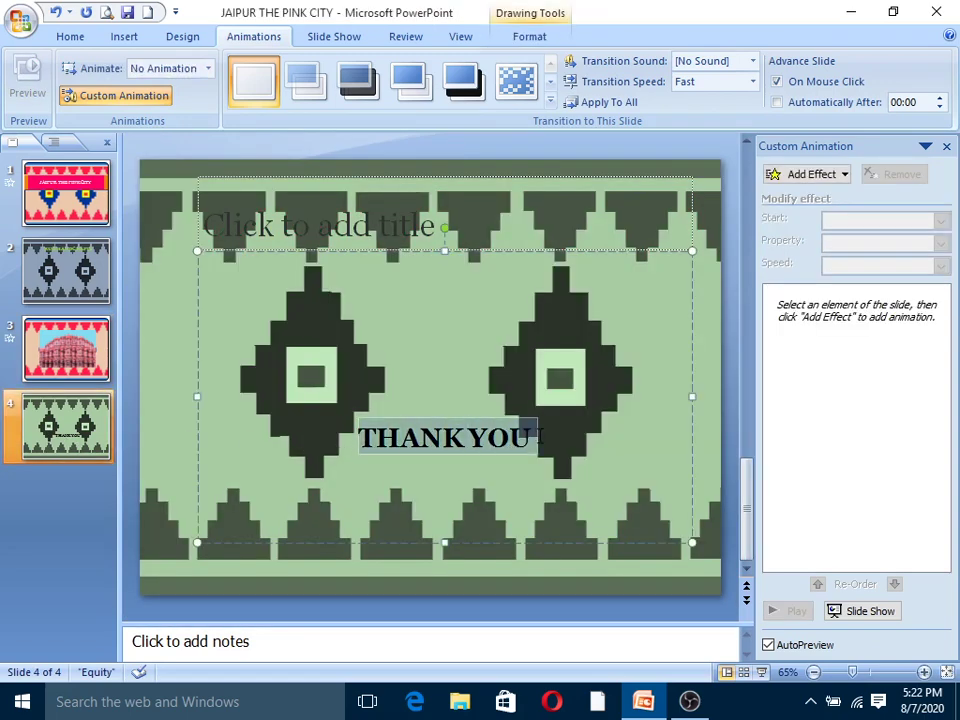
{"action": "left_click", "coordinate": [841, 178]}
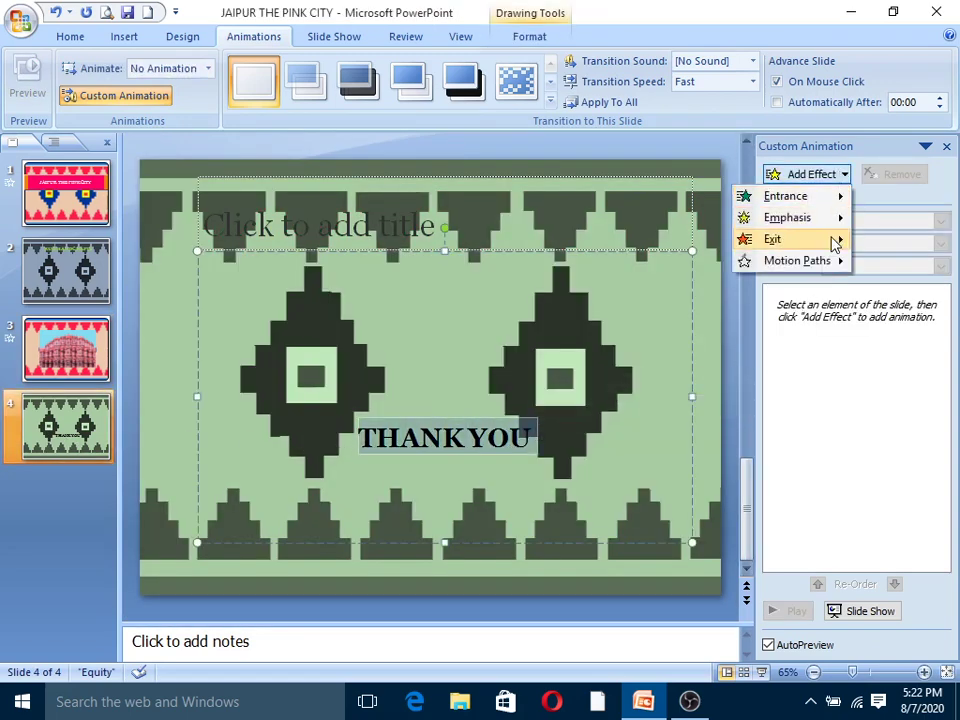
{"action": "mouse_move", "coordinate": [789, 239]}
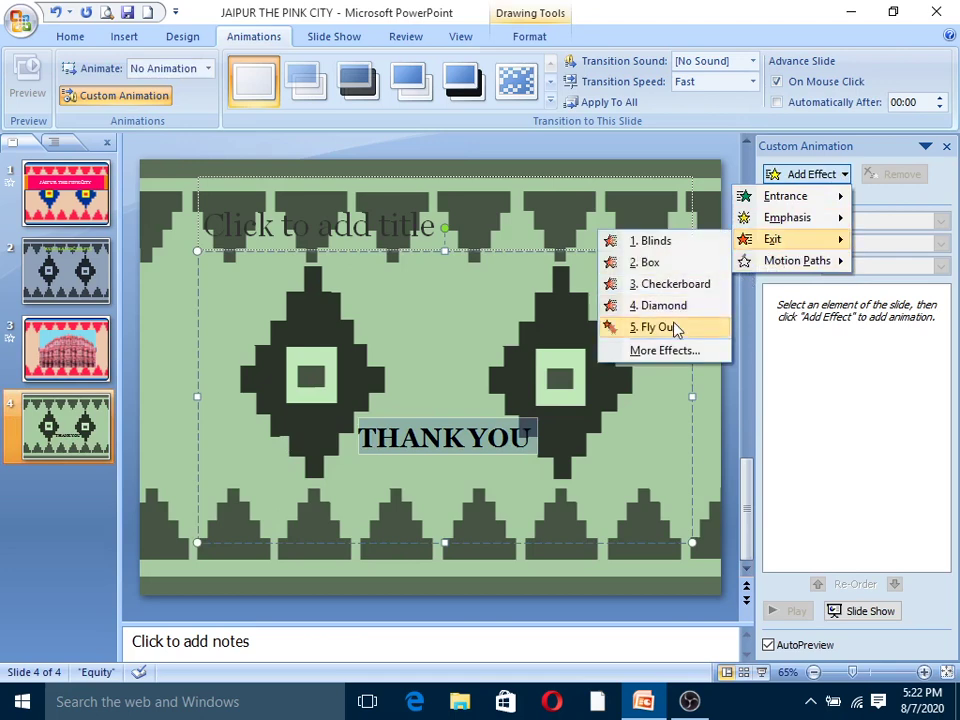
{"action": "left_click", "coordinate": [672, 327]}
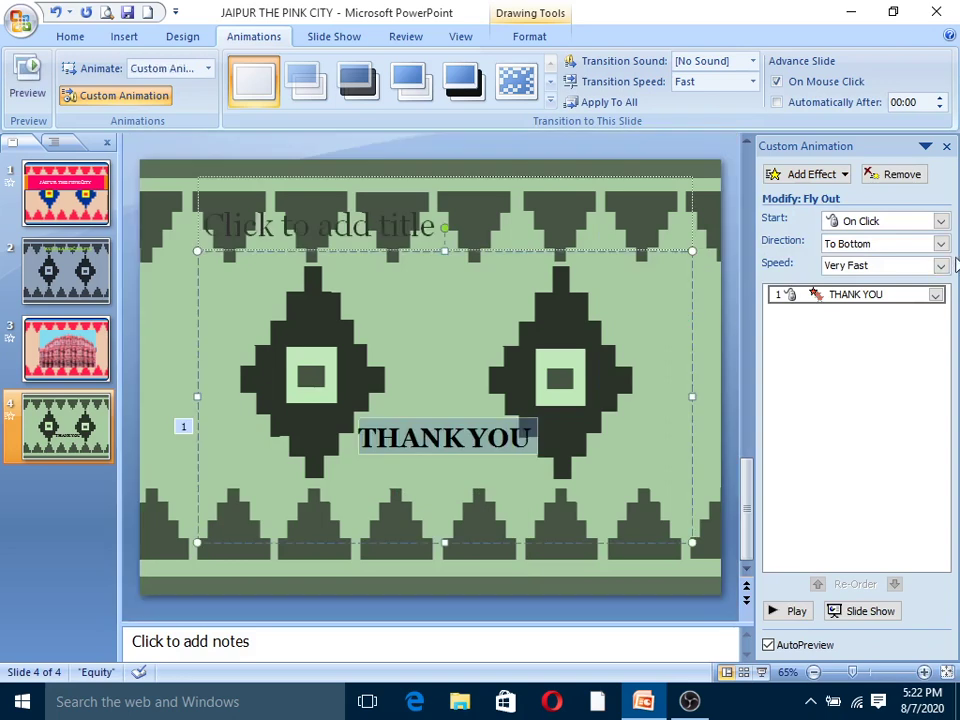
{"action": "left_click", "coordinate": [940, 265]}
{"action": "left_click", "coordinate": [875, 308]}
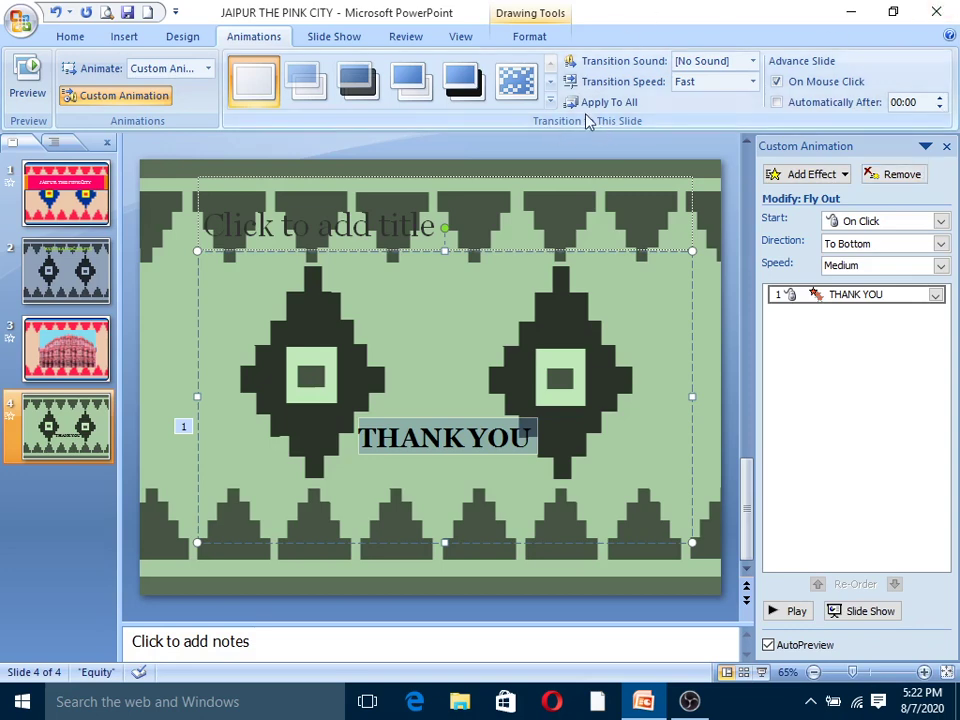
{"action": "left_click", "coordinate": [69, 199]}
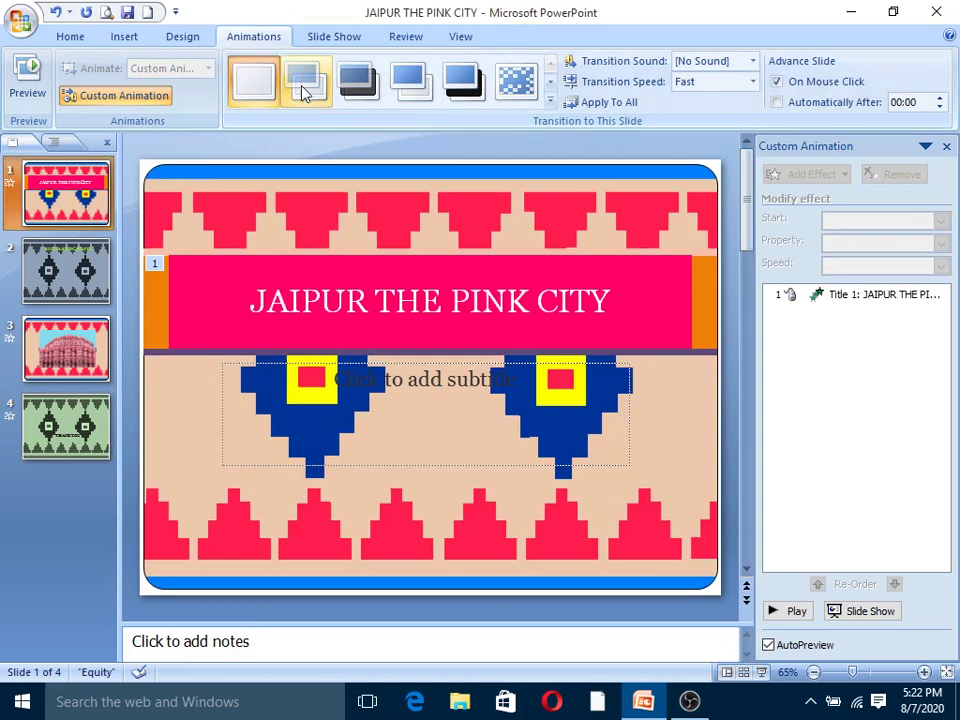
- Apply the Box Out transition to the JAIPUR THE PINK CITY title slide
{"action": "left_click", "coordinate": [302, 88]}
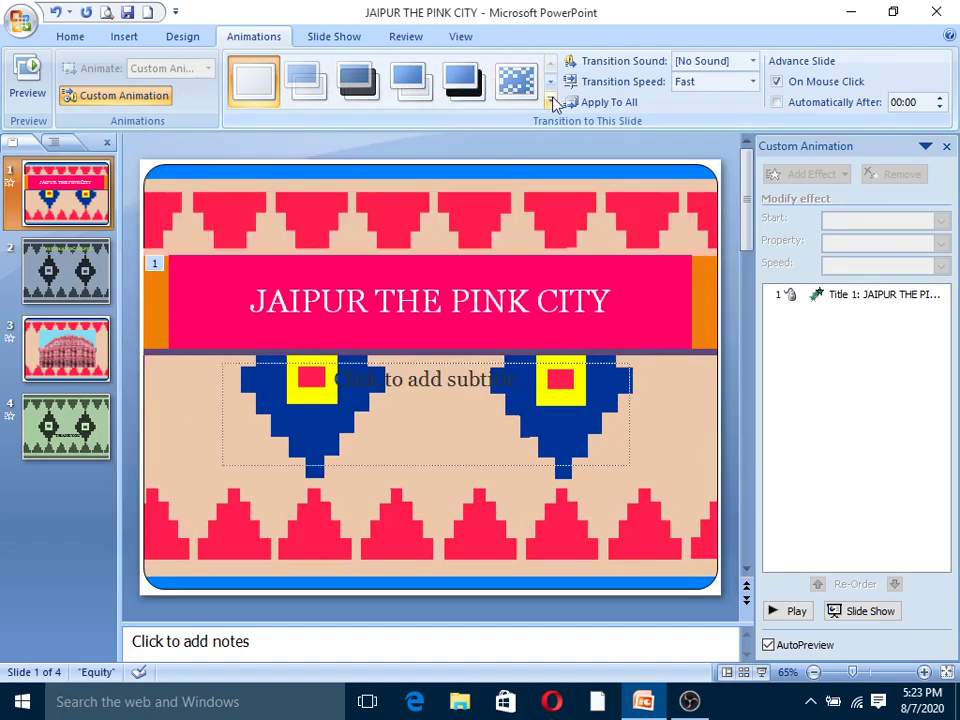
{"action": "left_click", "coordinate": [553, 102]}
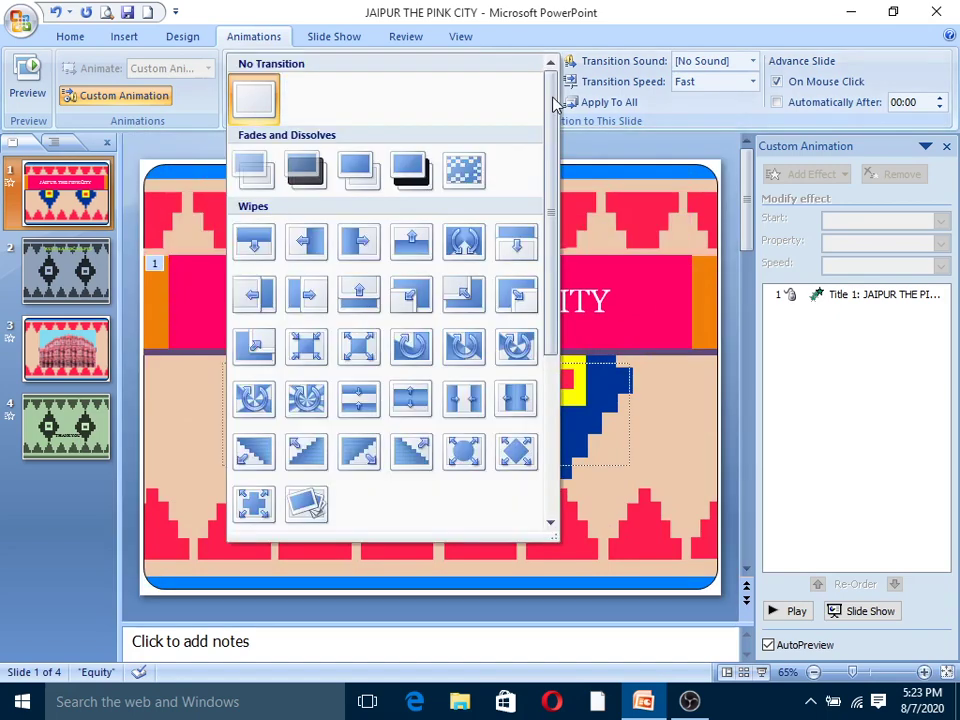
{"action": "left_click_drag", "start_coordinate": [553, 100], "coordinate": [533, 212]}
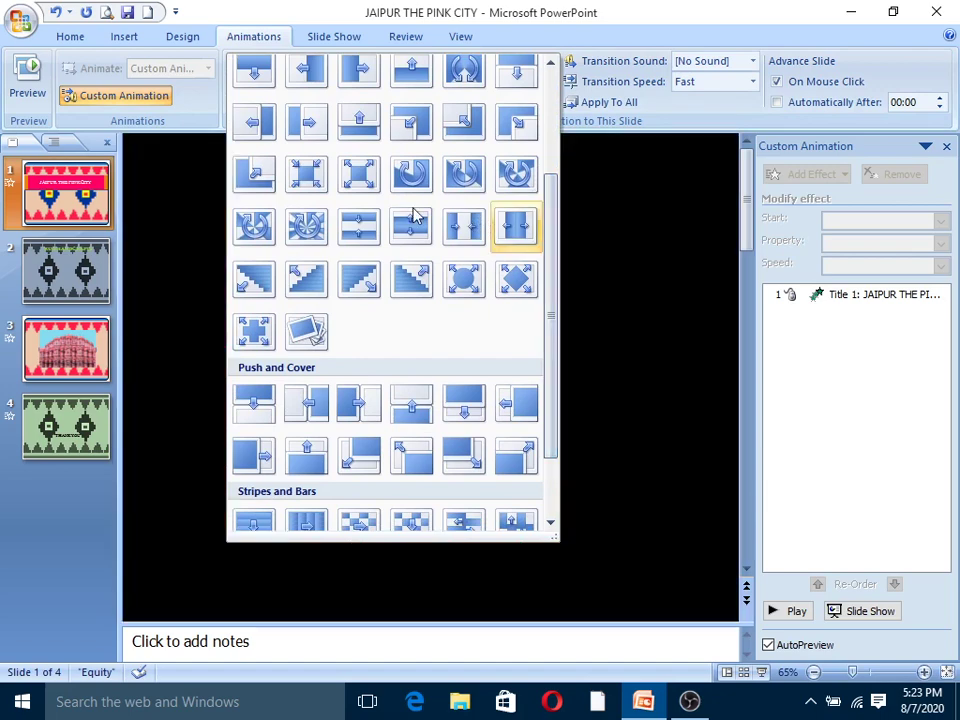
{"action": "left_click", "coordinate": [365, 178]}
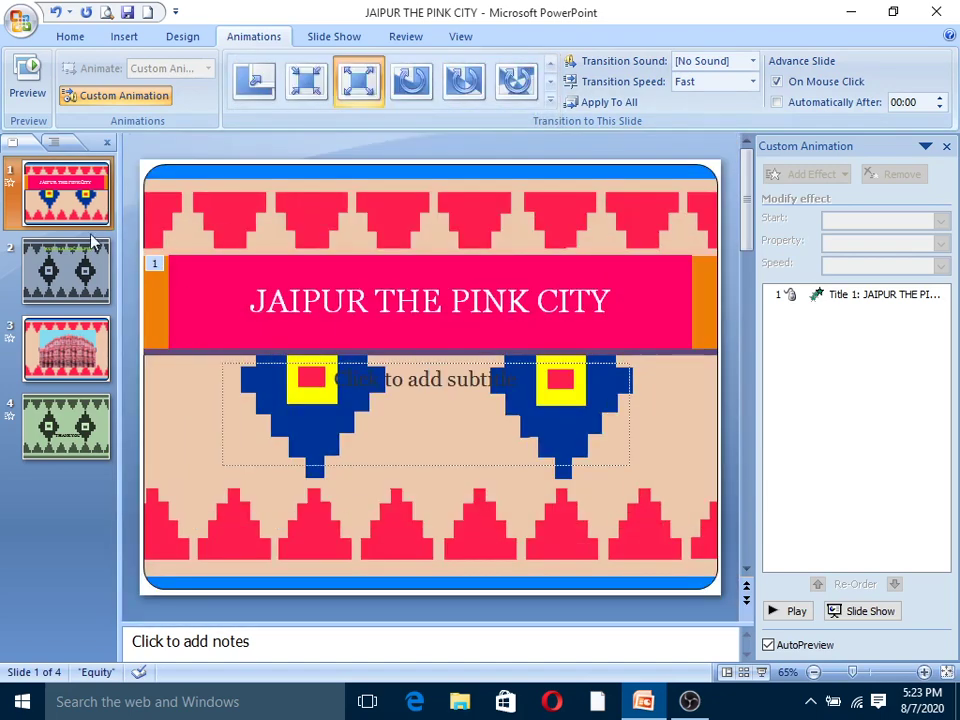
{"action": "left_click", "coordinate": [62, 268]}
{"action": "left_click", "coordinate": [549, 100]}
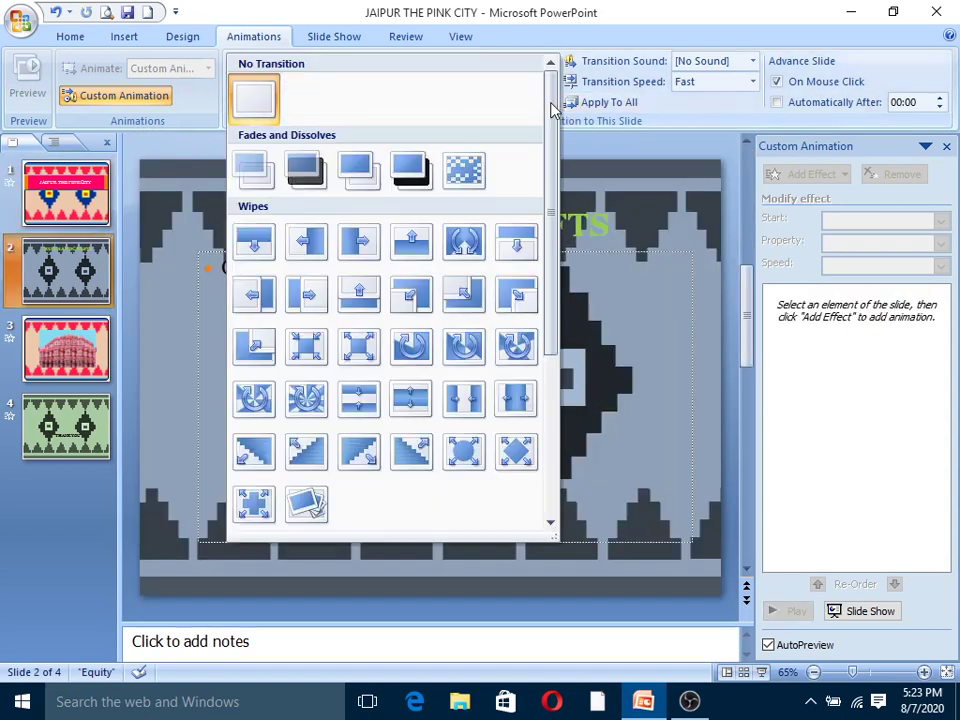
- Apply wipe transitions to slides 2 and 3, and a diagonal wipe to slide 4
{"action": "left_click", "coordinate": [515, 248]}
{"action": "left_click", "coordinate": [100, 372]}
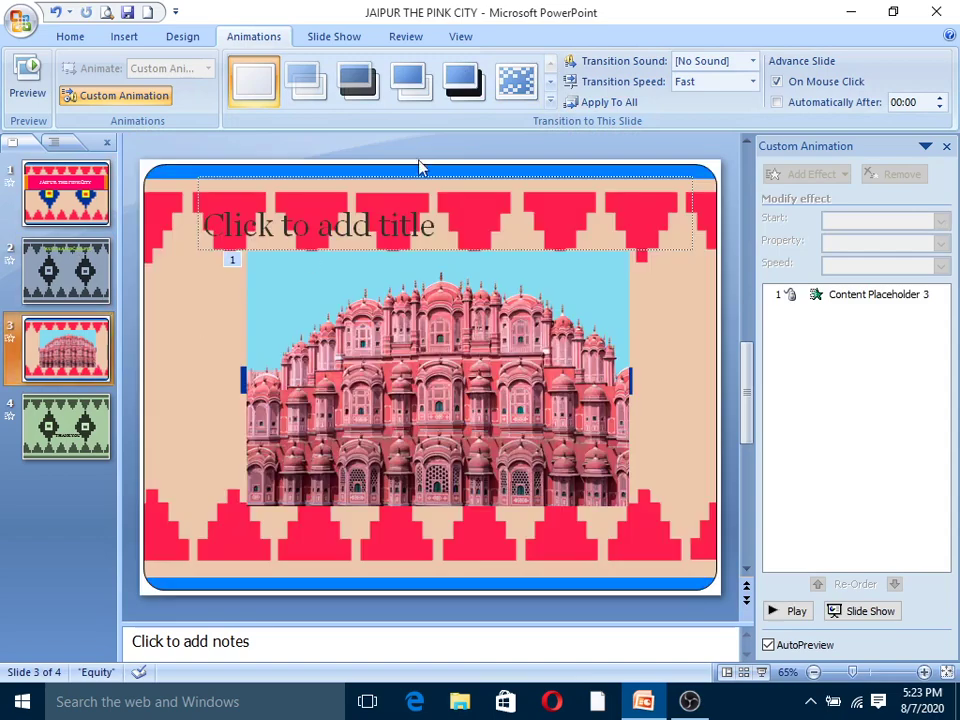
{"action": "left_click", "coordinate": [549, 100]}
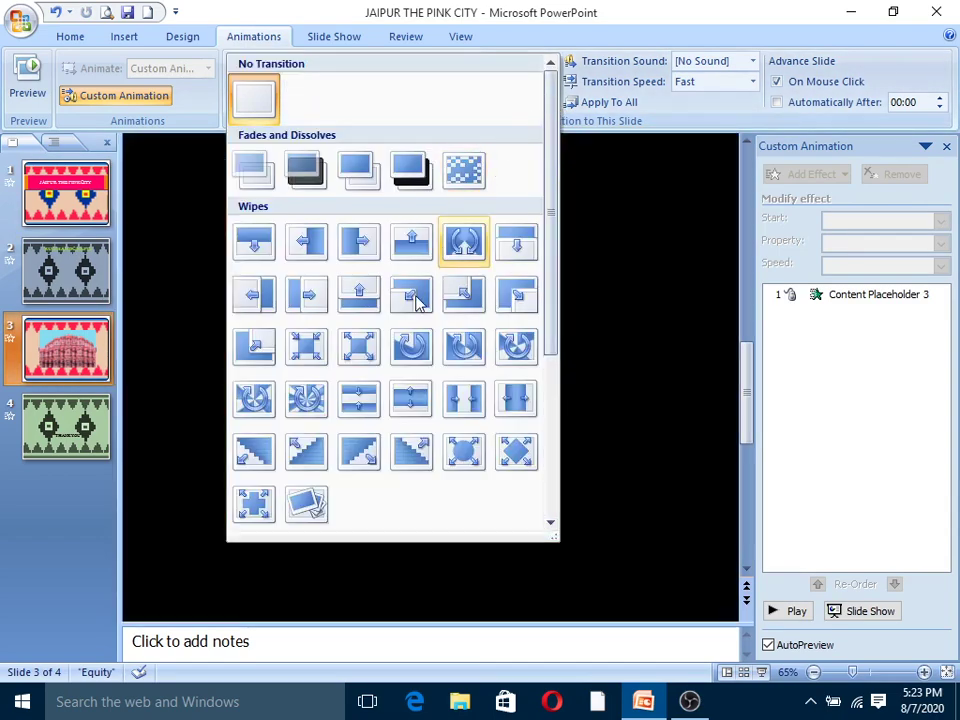
{"action": "left_click", "coordinate": [412, 295]}
{"action": "left_click", "coordinate": [108, 432]}
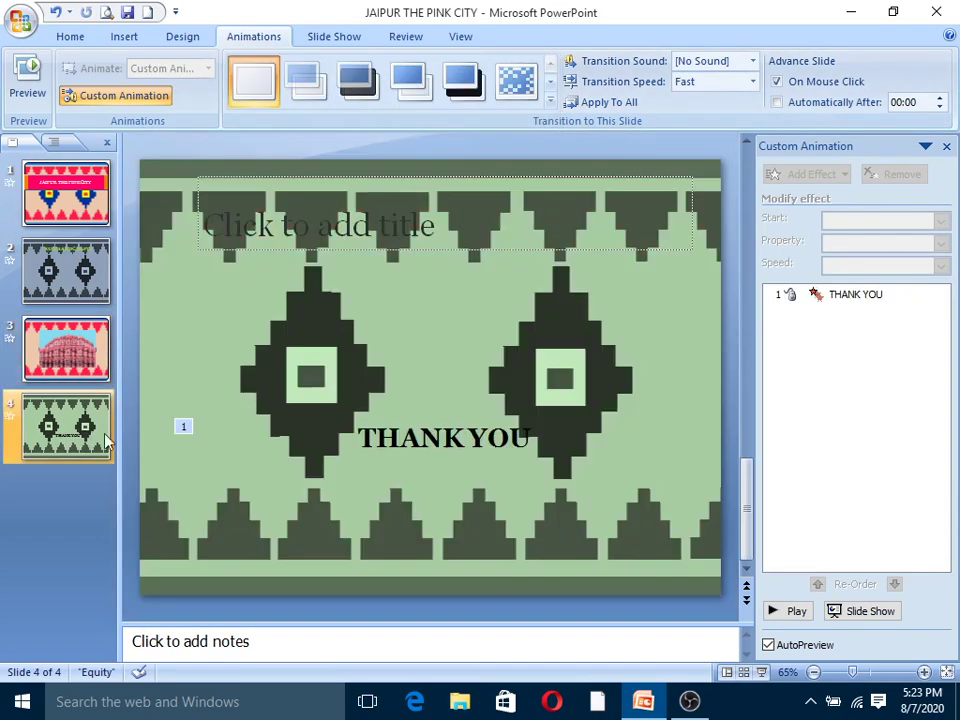
{"action": "left_click", "coordinate": [549, 104]}
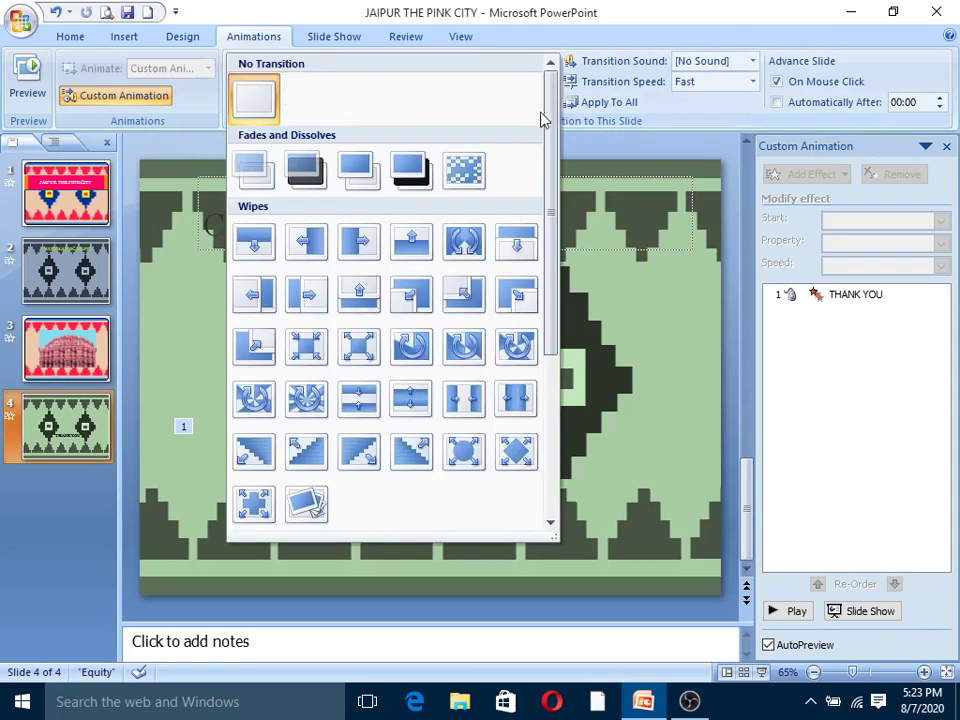
{"action": "left_click", "coordinate": [432, 450]}
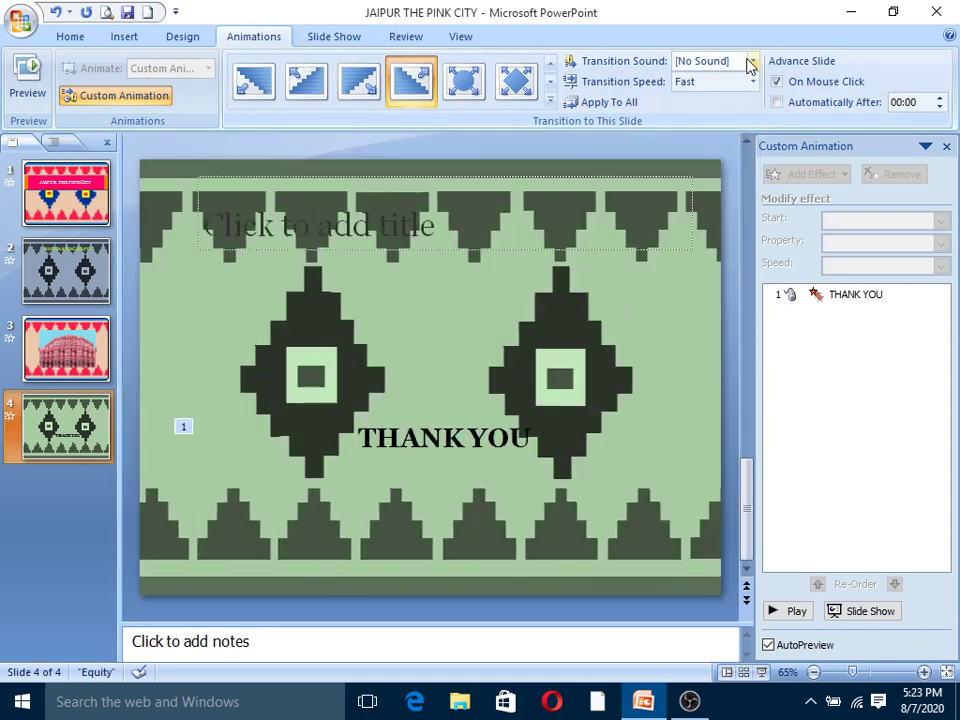
- Give slide 4's transition the Applause sound and Medium transition speed
{"action": "left_click", "coordinate": [753, 62]}
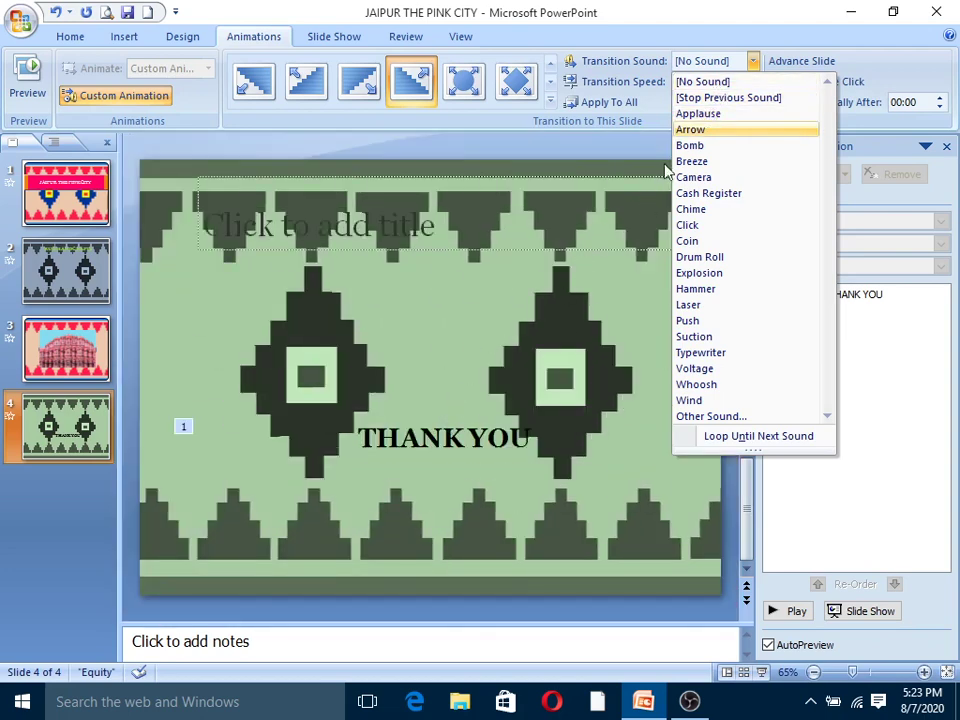
{"action": "left_click", "coordinate": [722, 116]}
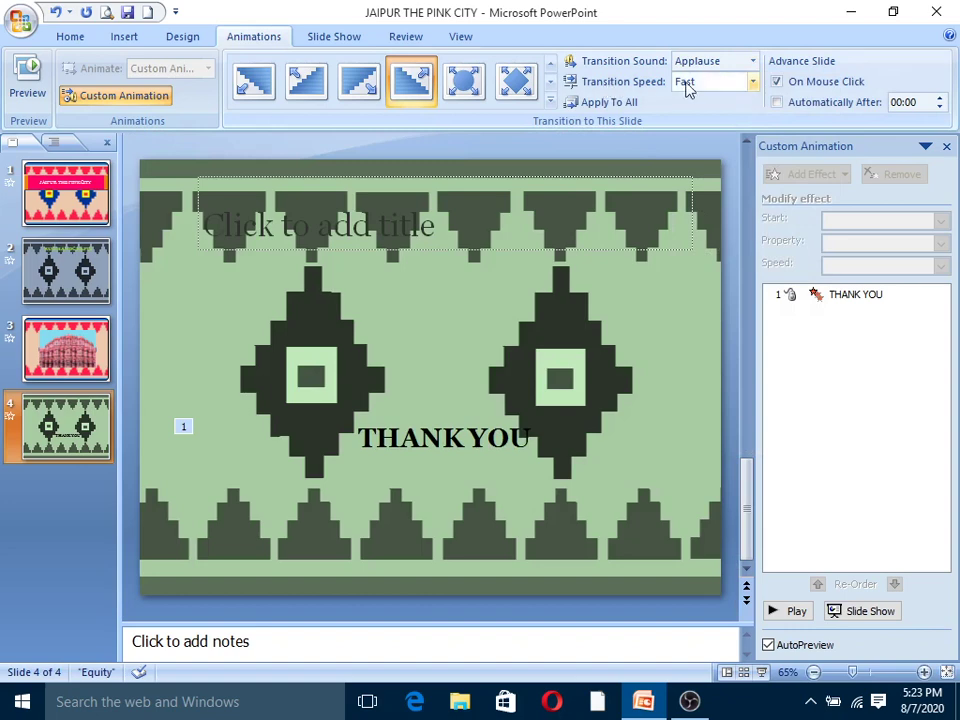
{"action": "left_click", "coordinate": [755, 88]}
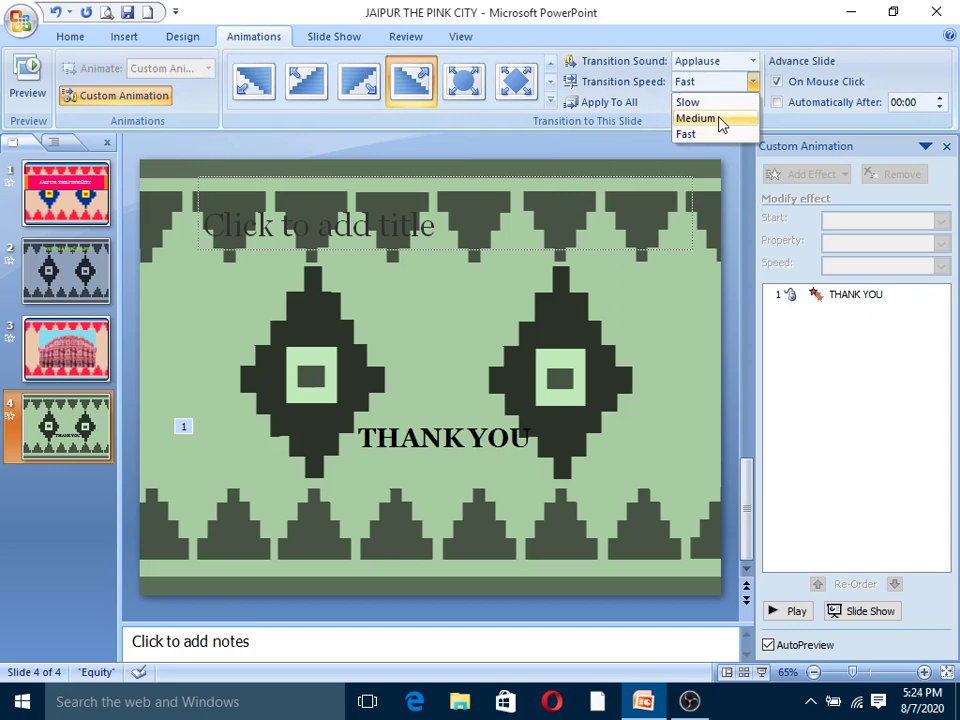
{"action": "left_click", "coordinate": [722, 120]}
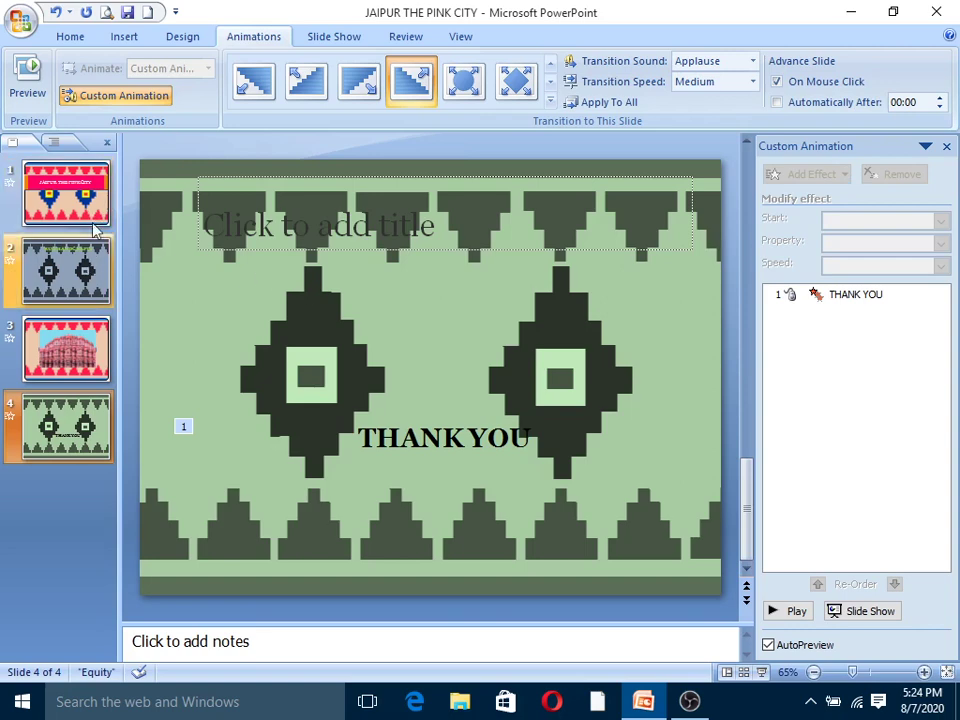
- Make slide 2 RUG HANDCRAFTS advance automatically after 00:01 as well as on mouse click
{"action": "left_click", "coordinate": [87, 265]}
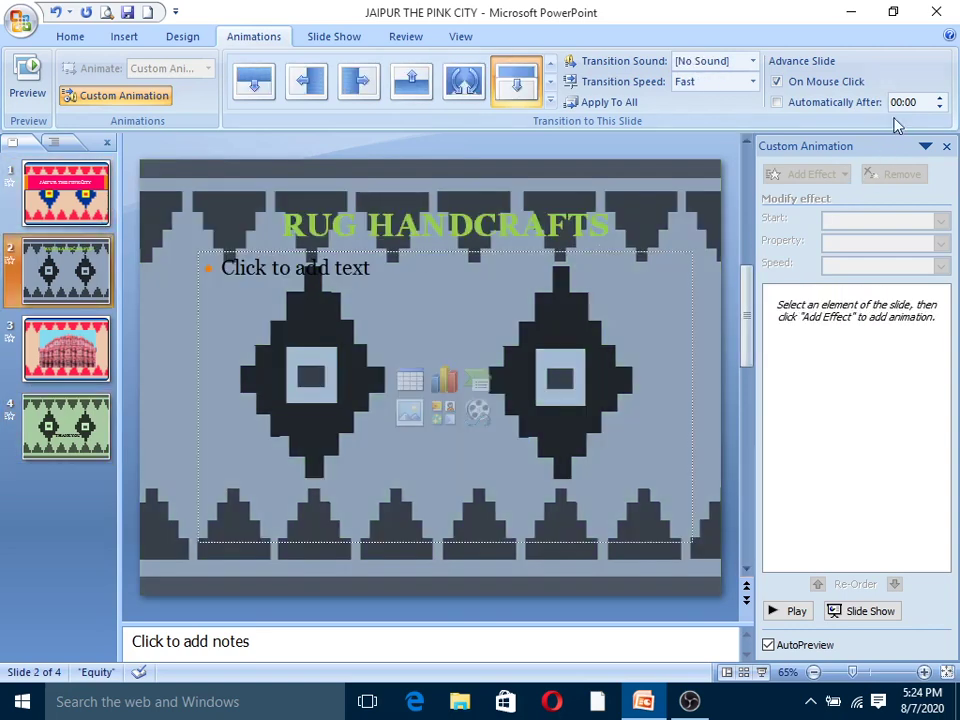
{"action": "left_click", "coordinate": [97, 218]}
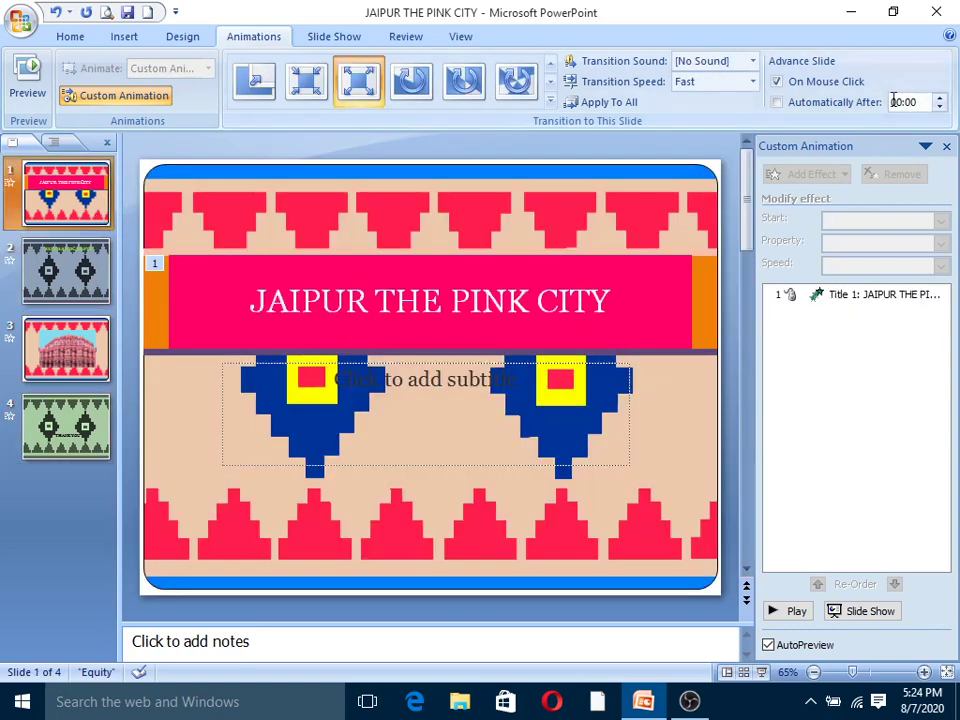
{"action": "left_click", "coordinate": [903, 104]}
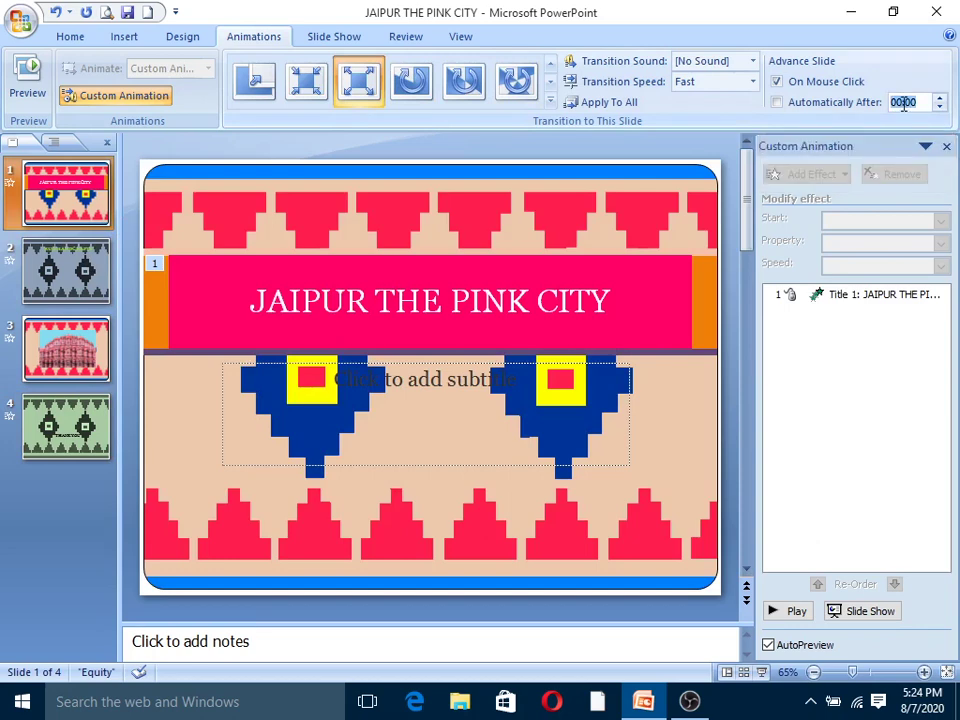
{"action": "key", "text": "Page_Down"}
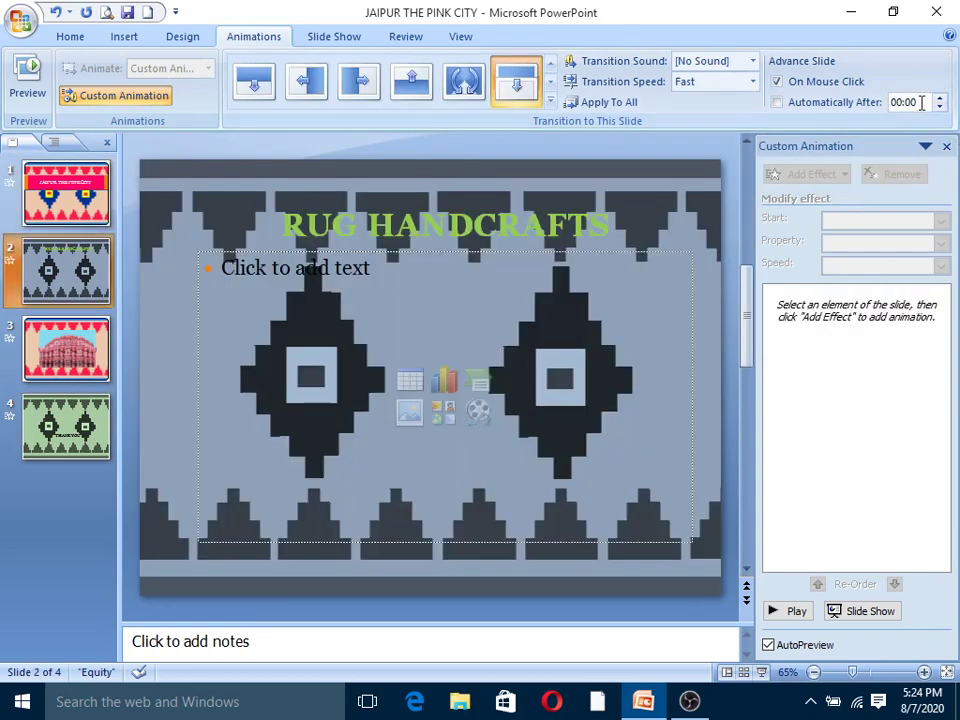
{"action": "left_click", "coordinate": [916, 102]}
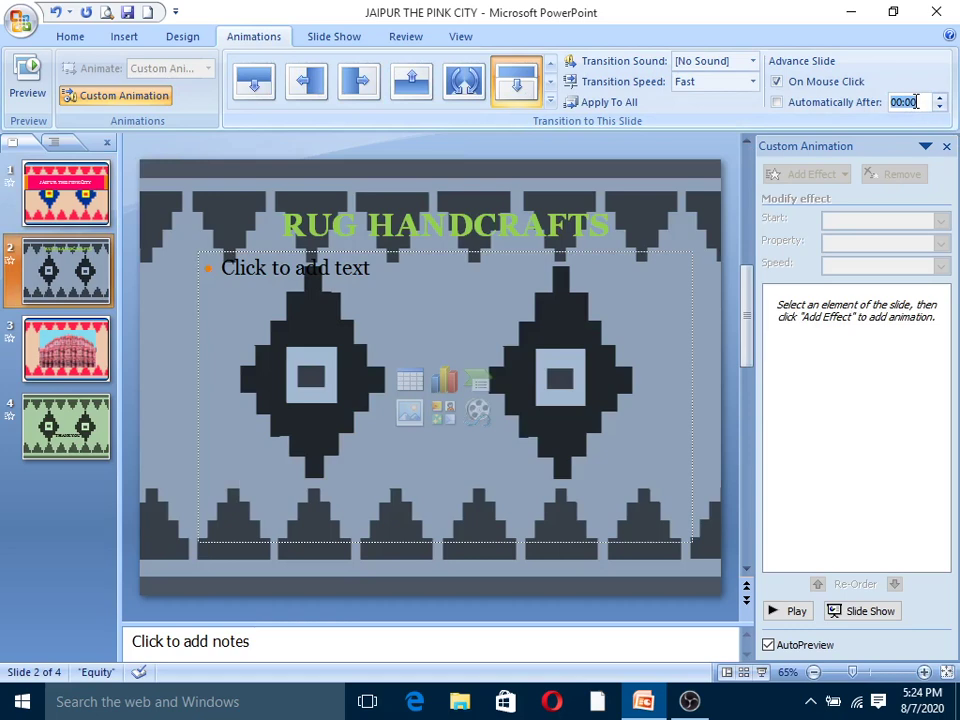
{"action": "type", "text": "1"}
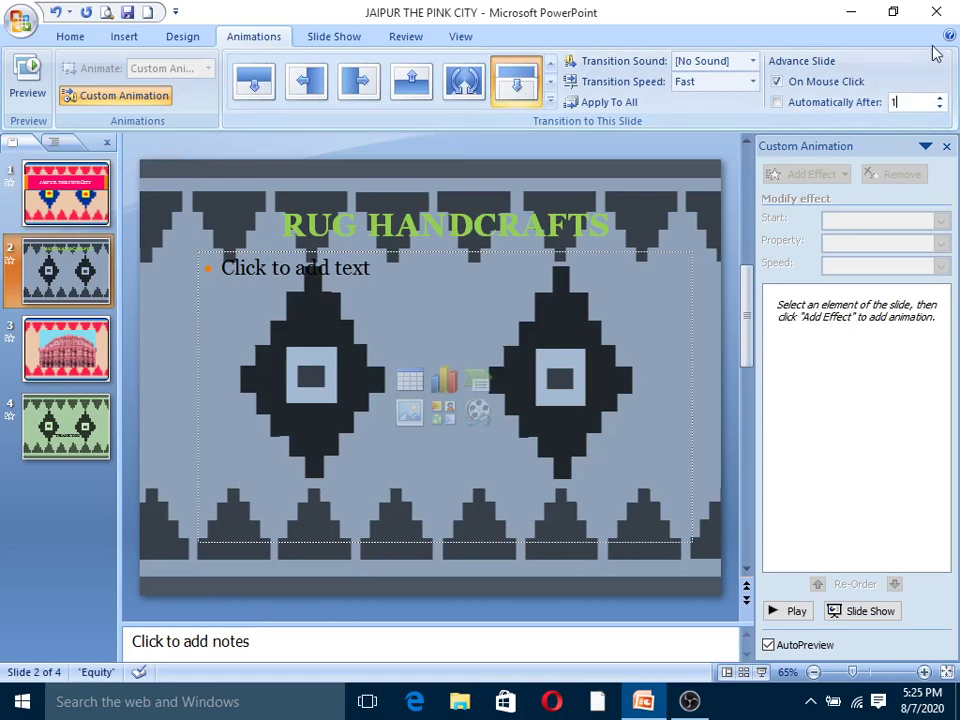
{"action": "key", "text": "Return"}
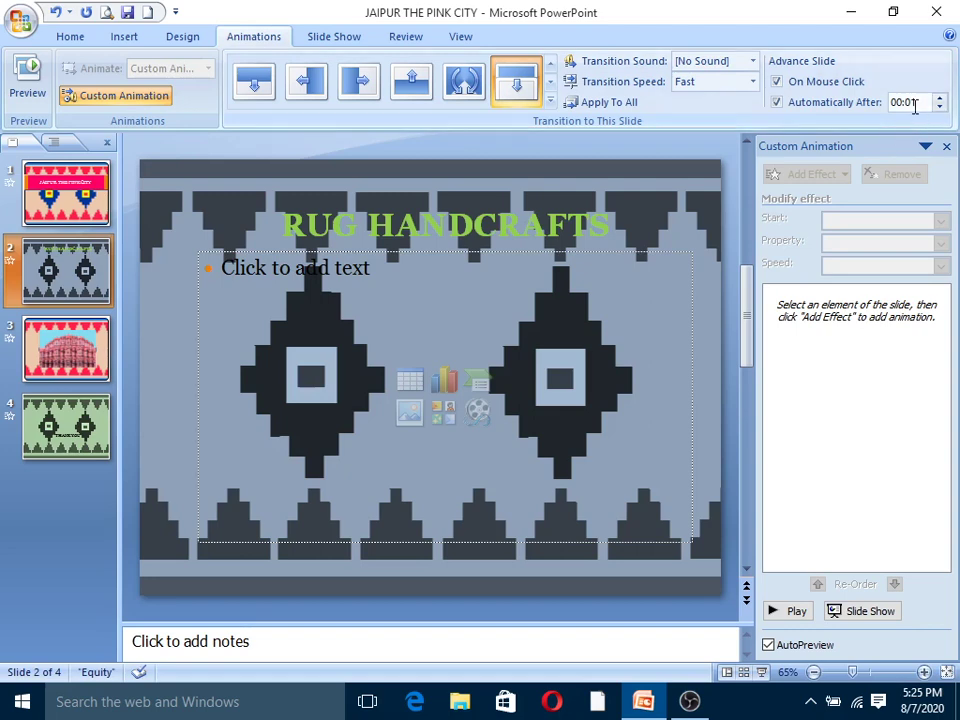
{"action": "double_click", "coordinate": [918, 104]}
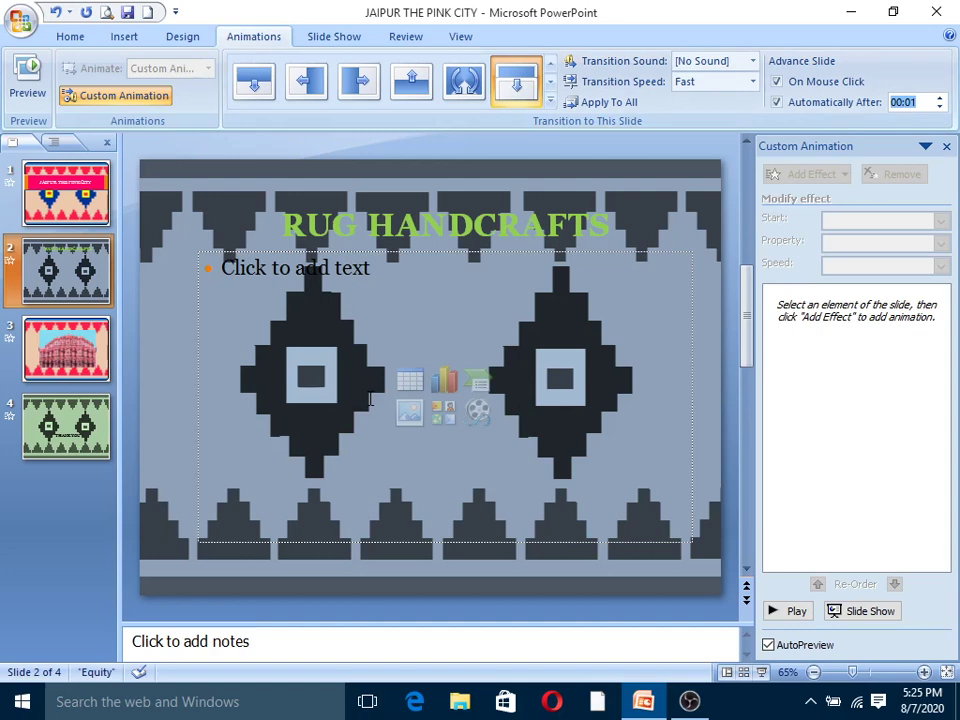
{"action": "key", "text": "F5"}
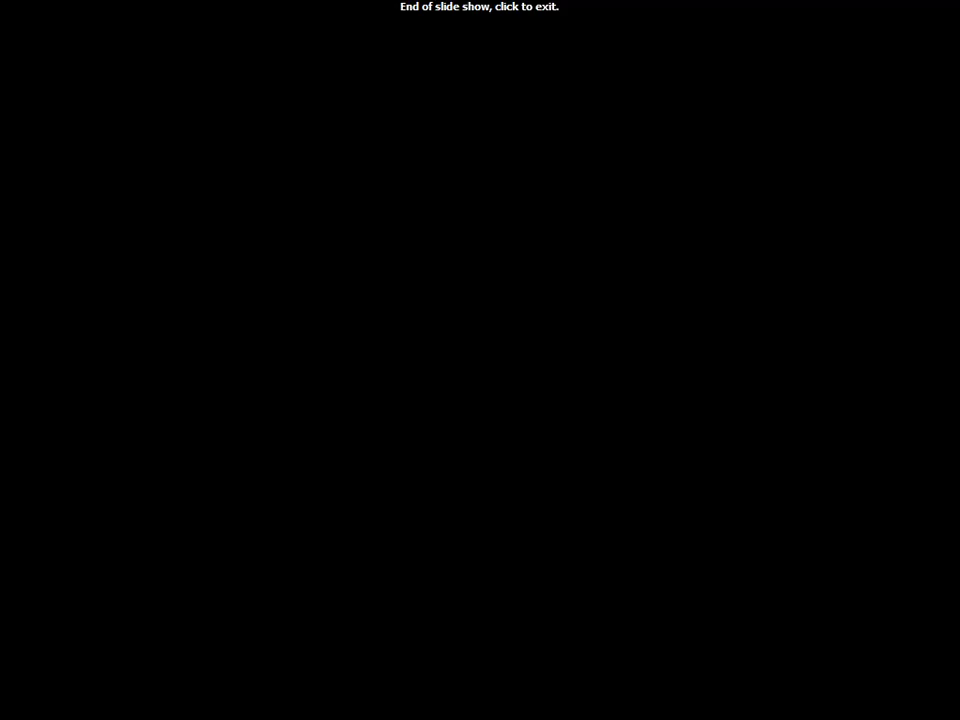
{"action": "left_click", "coordinate": [370, 385]}
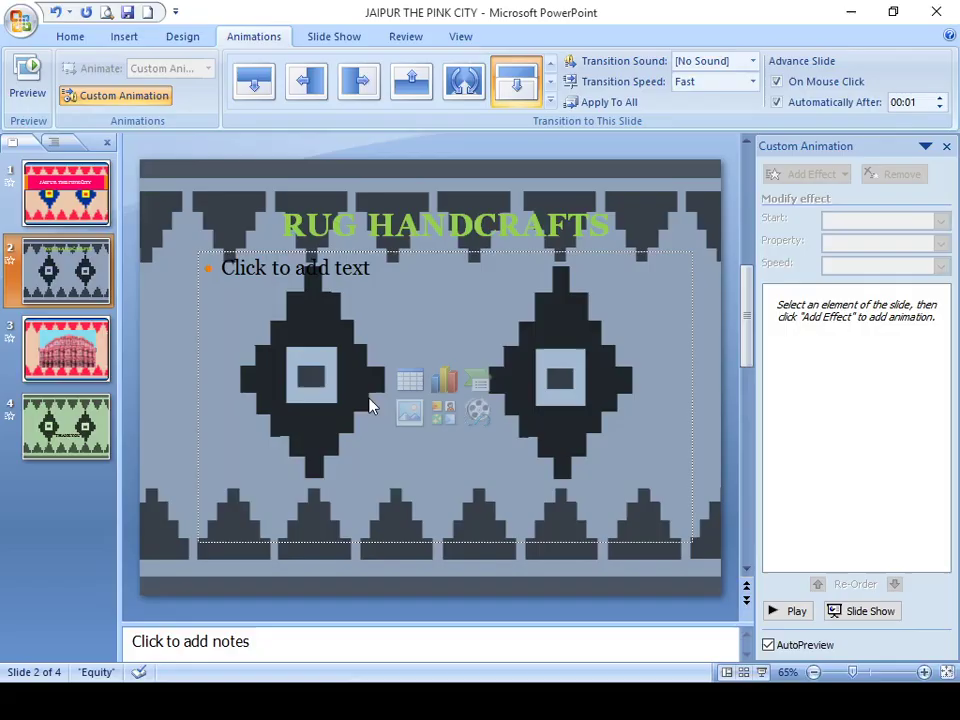